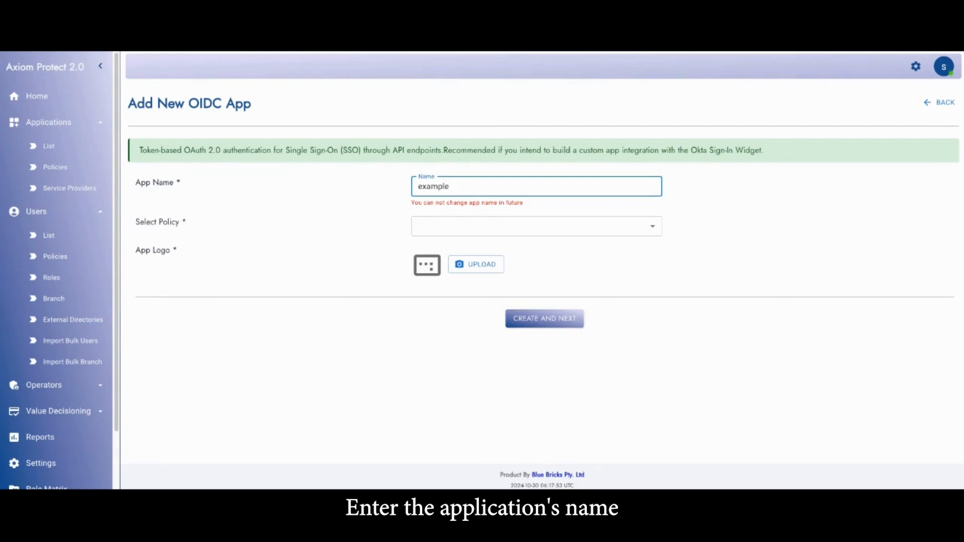
Create the OIDC application named exampleOIDCdemo with the GlobalPolicy policy
{"action": "type", "text": "OIDCdemo"}
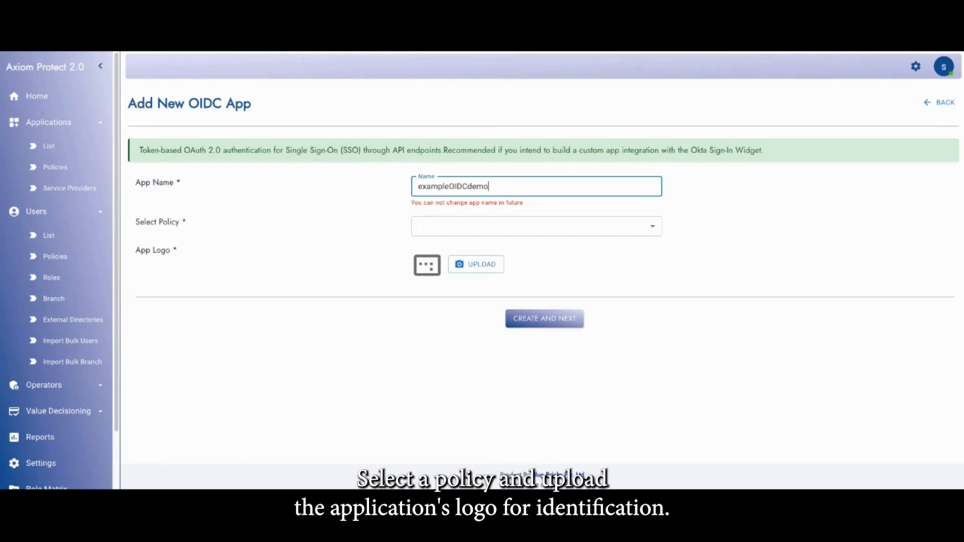
{"action": "left_click", "coordinate": [490, 226]}
{"action": "left_click", "coordinate": [462, 107]}
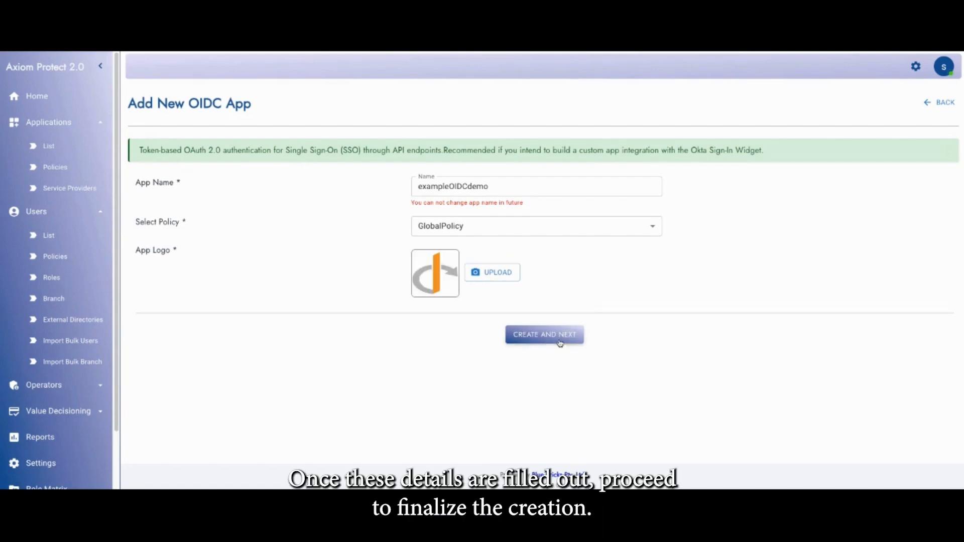
{"action": "left_click", "coordinate": [557, 337]}
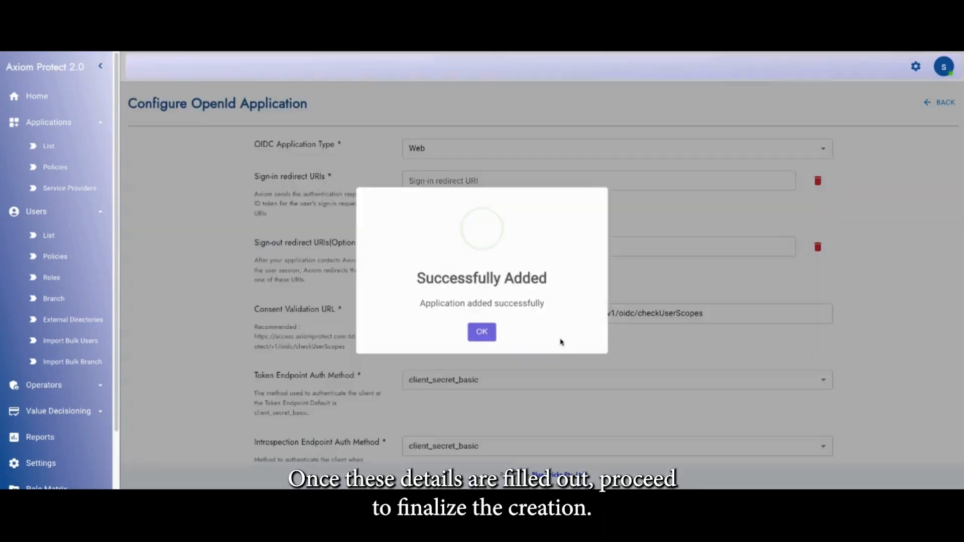
{"action": "left_click", "coordinate": [482, 332]}
{"action": "left_click", "coordinate": [467, 182]}
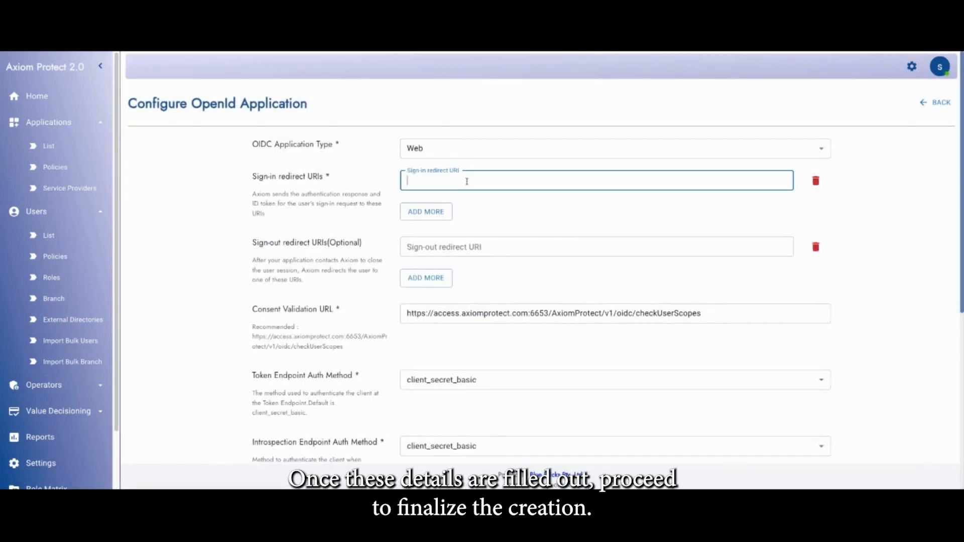
{"action": "left_click", "coordinate": [452, 153]}
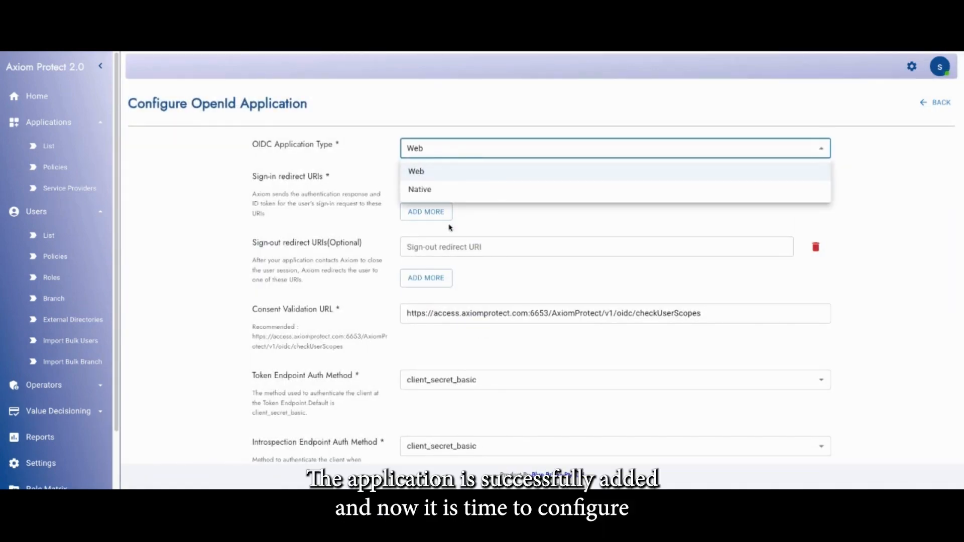
{"action": "left_click", "coordinate": [448, 175]}
{"action": "left_click", "coordinate": [441, 181]}
{"action": "type", "text": "http://app1.localhost/verifyOIDC"}
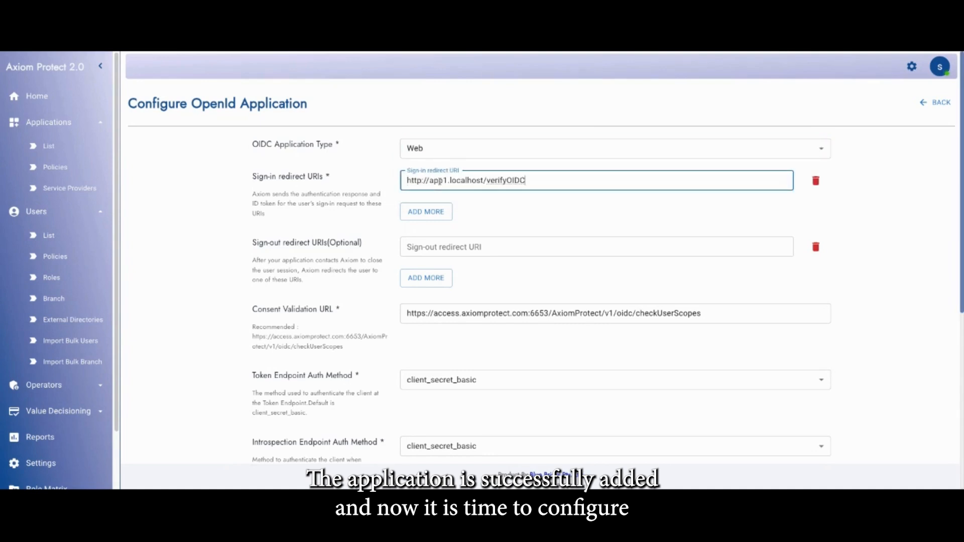
{"action": "left_click", "coordinate": [384, 245]}
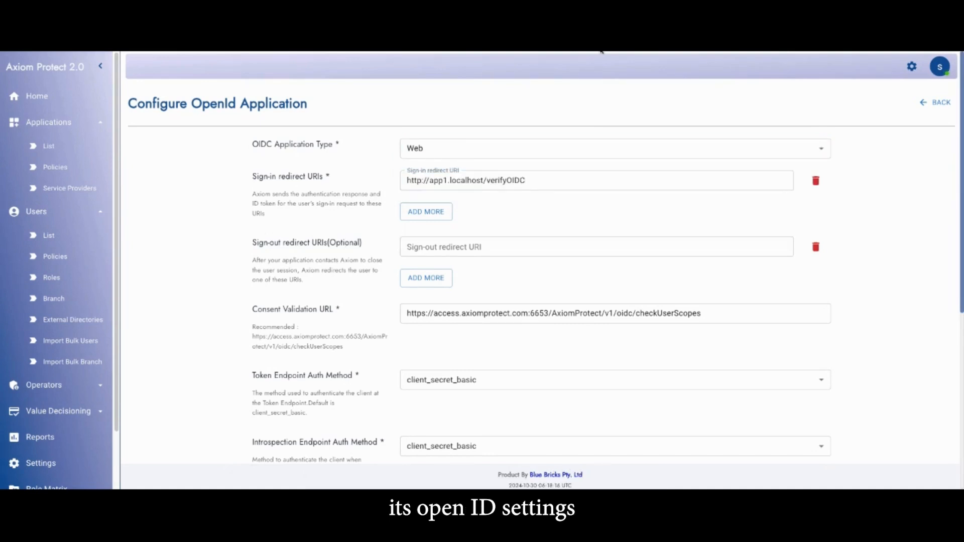
{"action": "left_click", "coordinate": [513, 249]}
{"action": "type", "text": "http://app1.localhost/login"}
{"action": "left_click", "coordinate": [535, 269]}
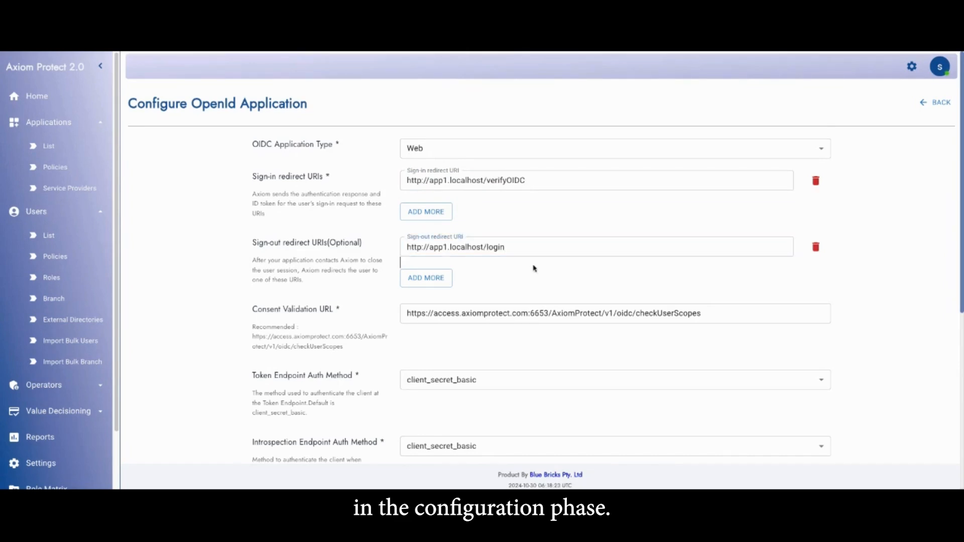
Examine the available token endpoint authentication methods and required grant types in the OpenID configuration
{"action": "scroll", "coordinate": [371, 316], "scroll_direction": "down", "scroll_amount": 2}
{"action": "scroll", "coordinate": [407, 292], "scroll_direction": "down", "scroll_amount": 1}
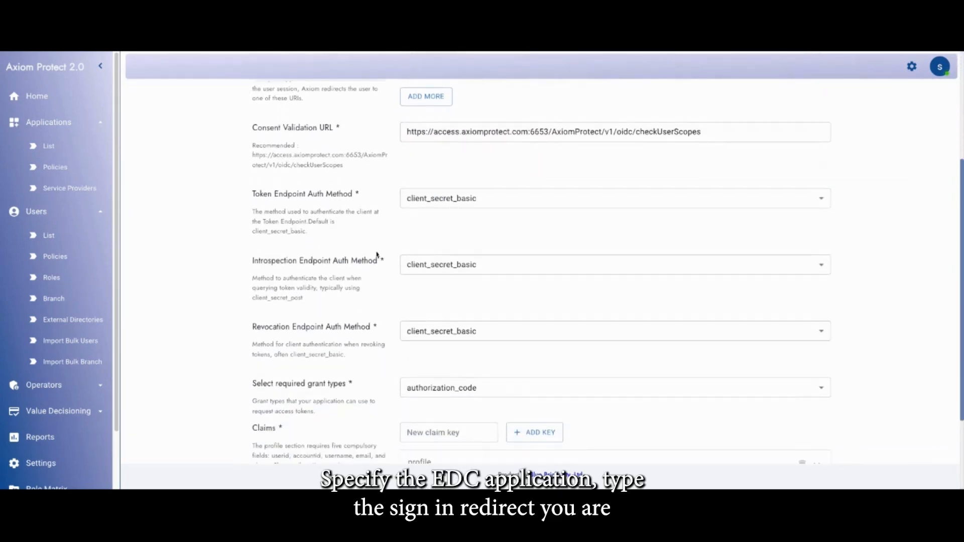
{"action": "scroll", "coordinate": [402, 256], "scroll_direction": "down", "scroll_amount": 1}
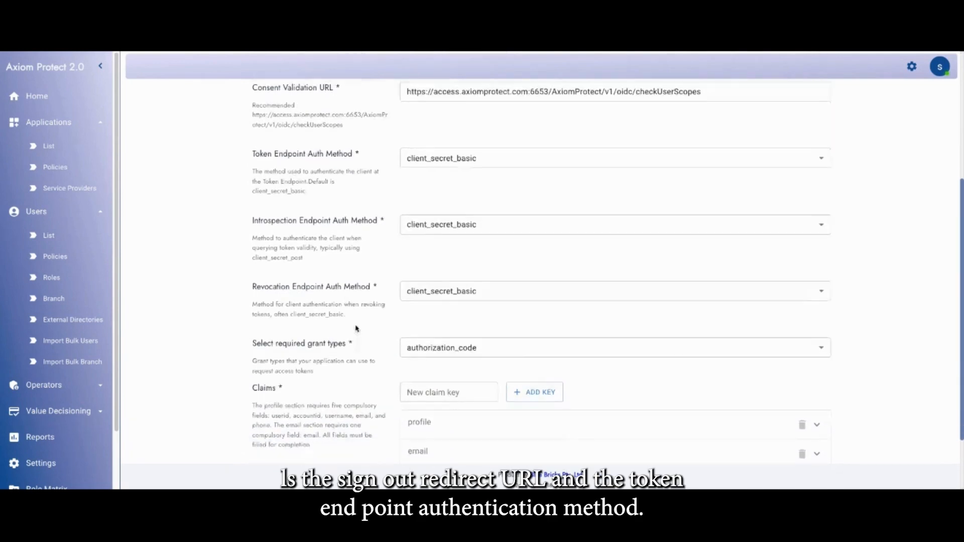
{"action": "left_click", "coordinate": [466, 132]}
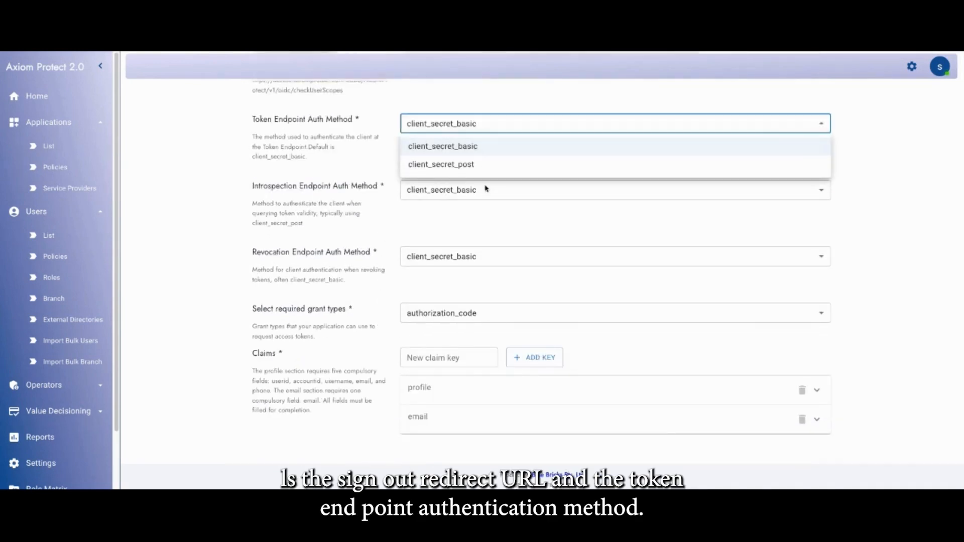
{"action": "left_click", "coordinate": [473, 102]}
{"action": "scroll", "coordinate": [483, 301], "scroll_direction": "down", "scroll_amount": 1}
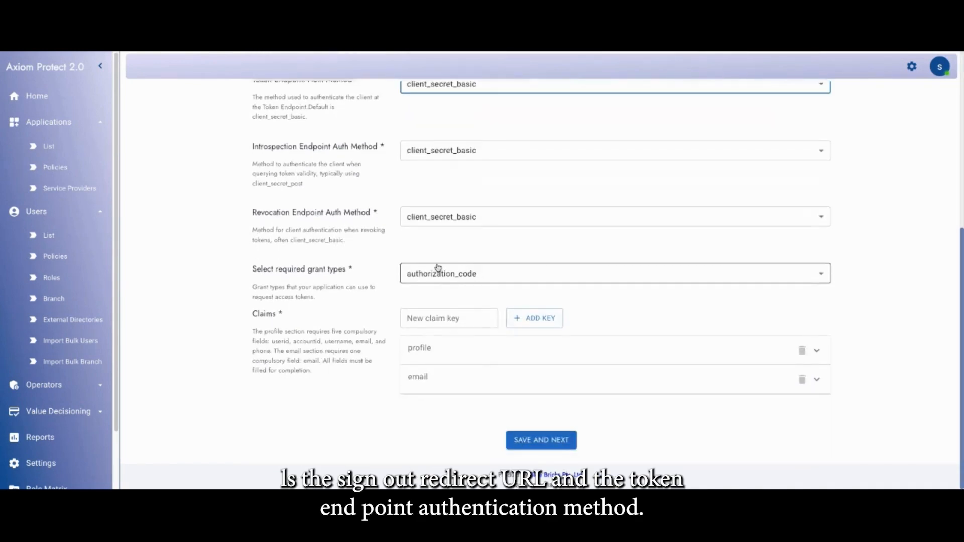
{"action": "left_click", "coordinate": [494, 274]}
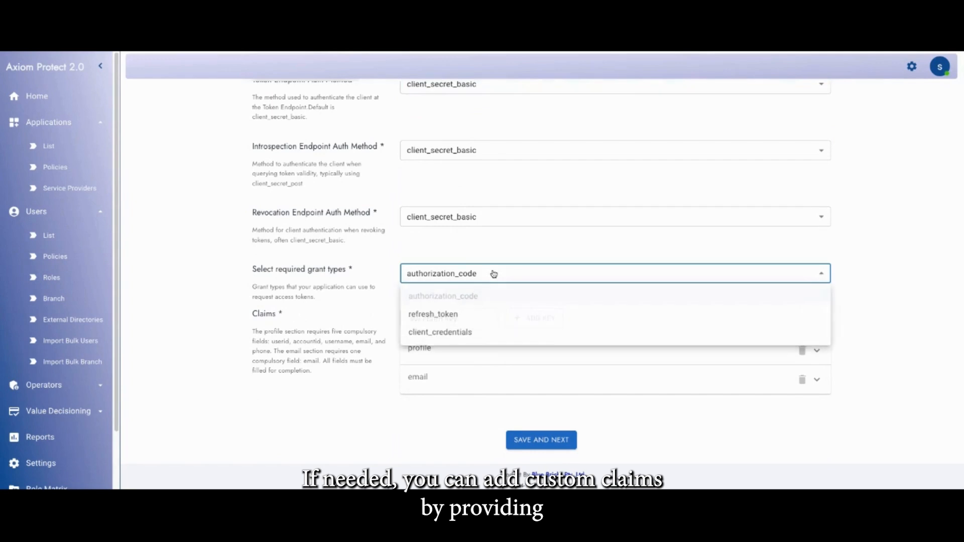
{"action": "left_click", "coordinate": [453, 256]}
Expand the profile and email claim groups to examine their mapped fields
{"action": "left_click", "coordinate": [436, 353]}
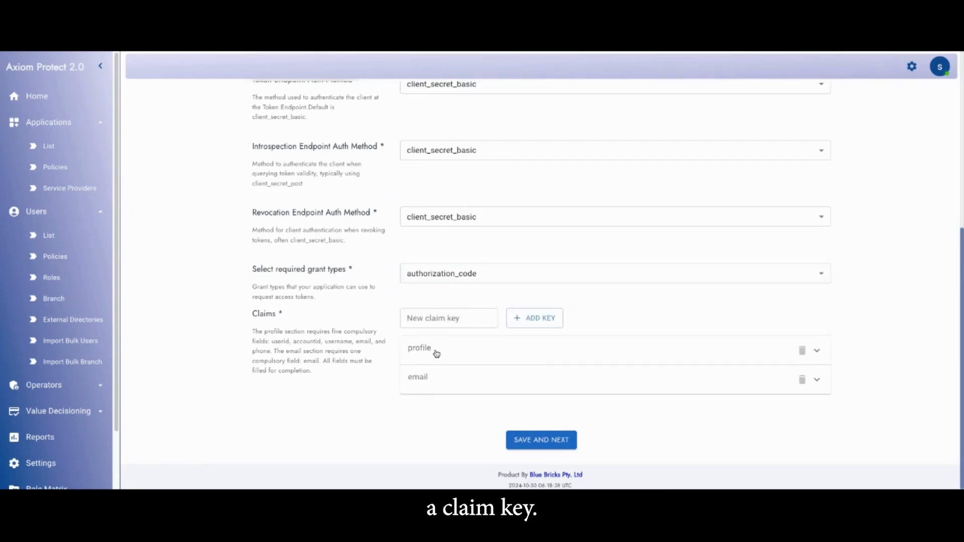
{"action": "left_click", "coordinate": [449, 366]}
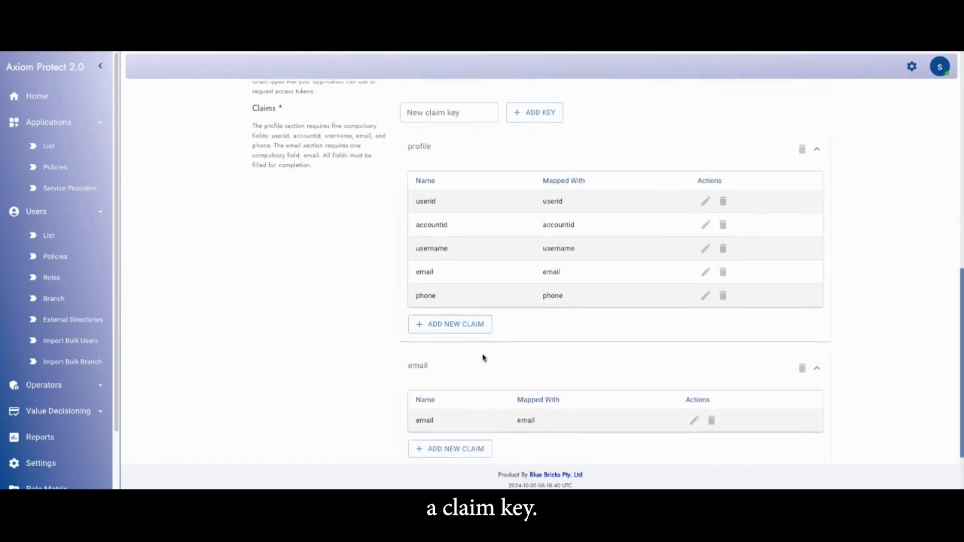
{"action": "scroll", "coordinate": [534, 359], "scroll_direction": "up", "scroll_amount": 4}
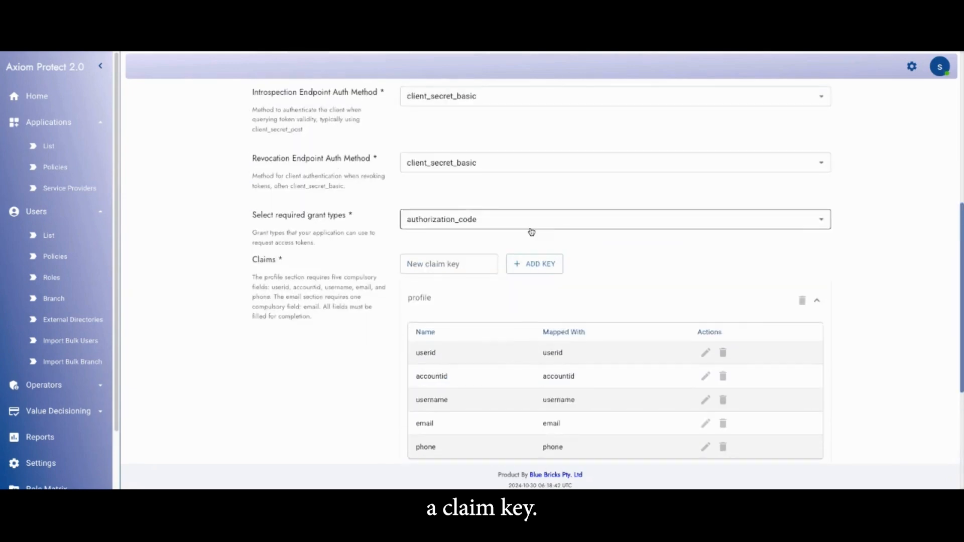
Add a custom claim key jwt containing a jwt claim, and save the OpenID configuration
{"action": "left_click", "coordinate": [530, 263]}
{"action": "left_click", "coordinate": [482, 333]}
{"action": "left_click", "coordinate": [445, 270]}
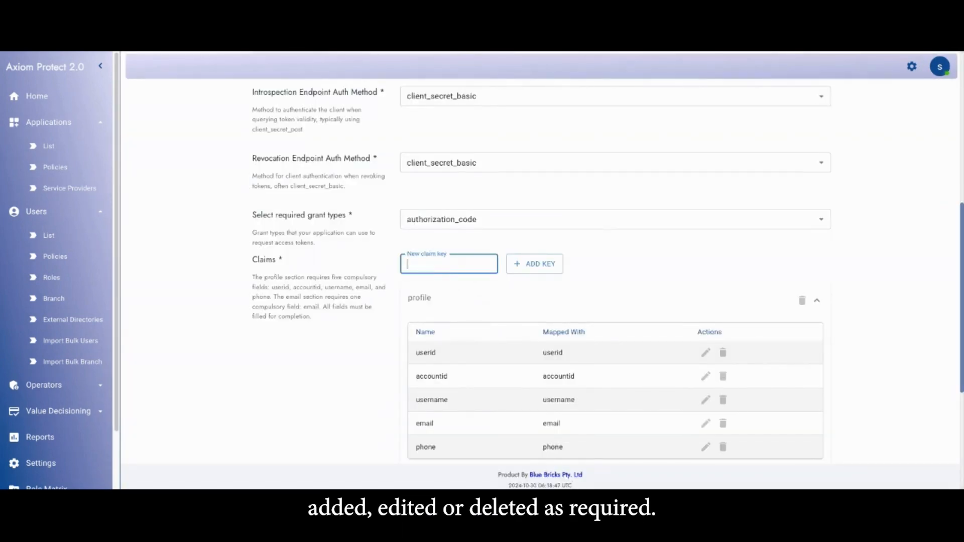
{"action": "type", "text": "i"}
{"action": "left_click", "coordinate": [547, 265]}
{"action": "scroll", "coordinate": [533, 266], "scroll_direction": "down", "scroll_amount": 5}
{"action": "left_click", "coordinate": [487, 385]}
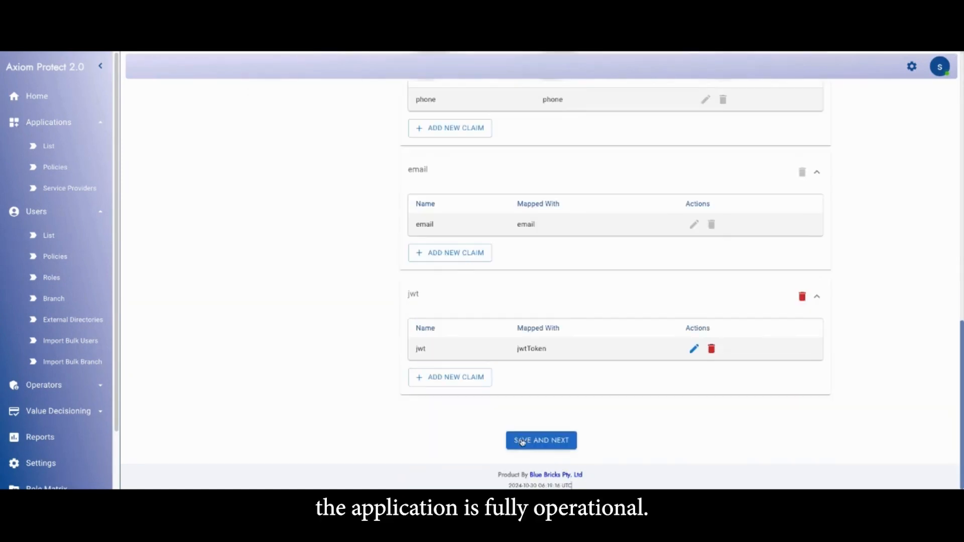
{"action": "left_click", "coordinate": [523, 440]}
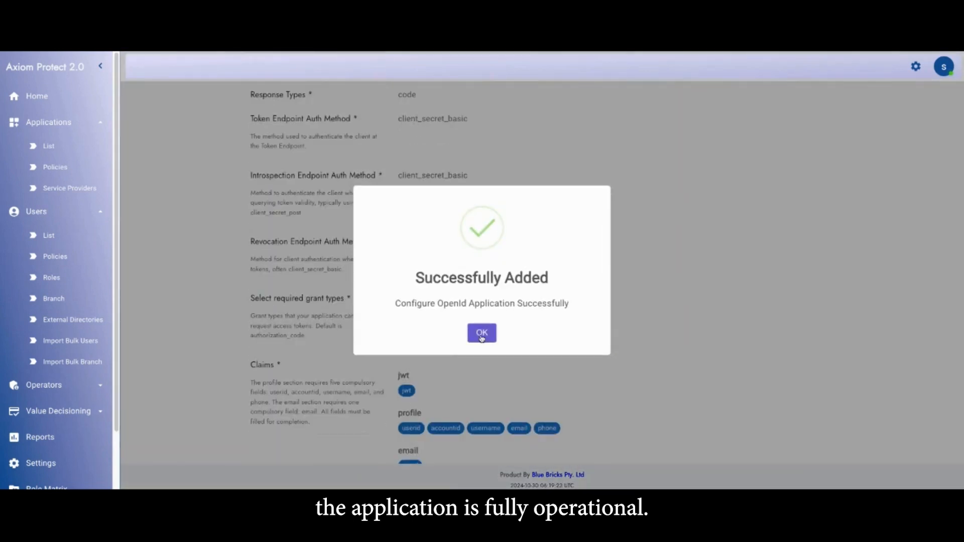
{"action": "left_click", "coordinate": [485, 333]}
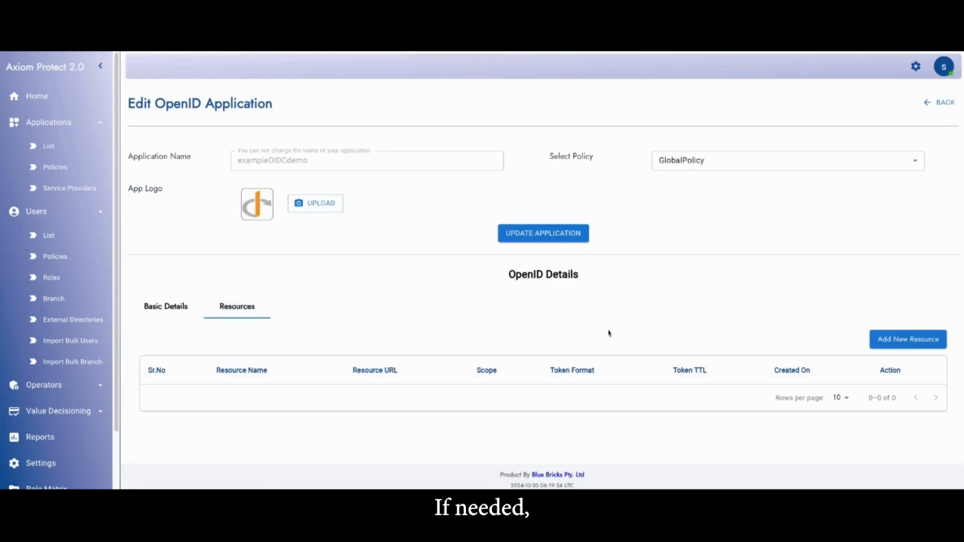
{"action": "left_click", "coordinate": [908, 340]}
{"action": "left_click", "coordinate": [424, 211]}
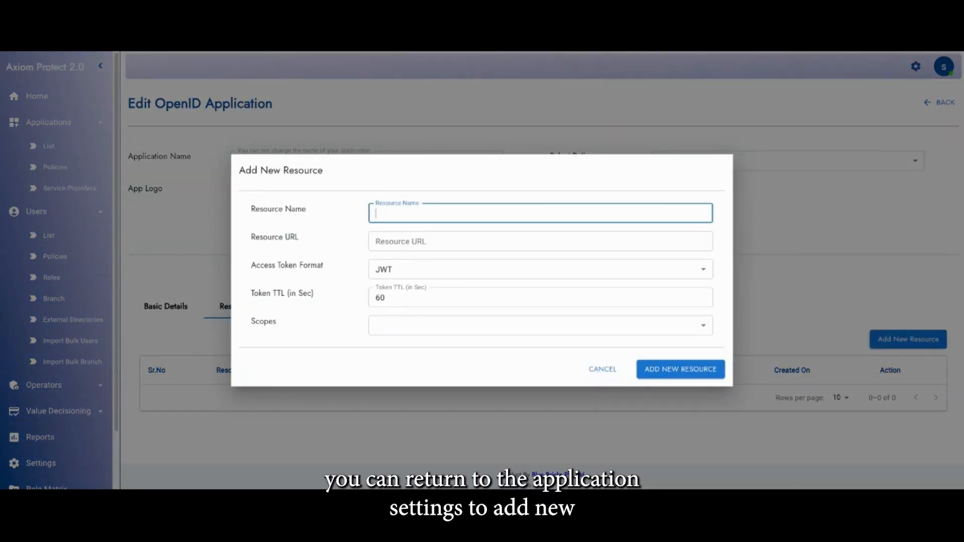
{"action": "type", "text": "ABCbank"}
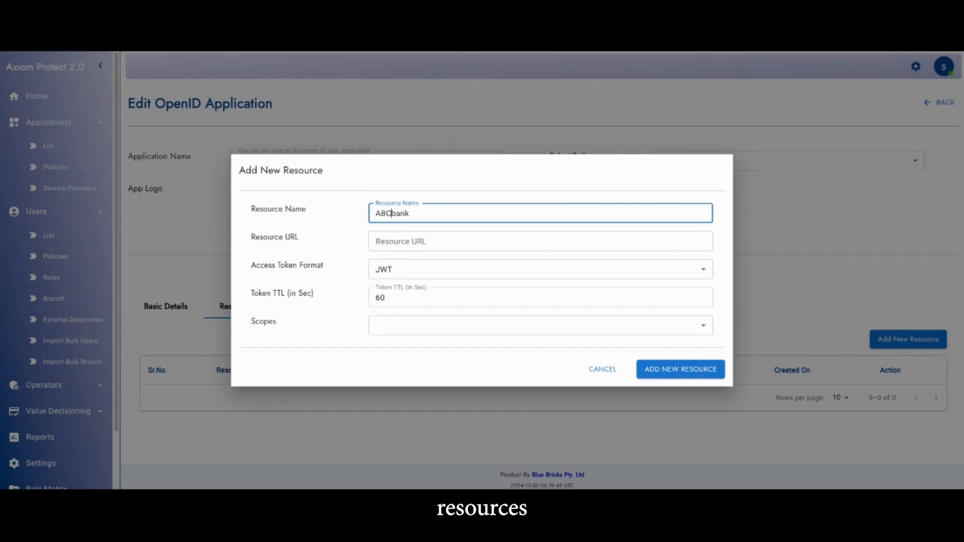
{"action": "left_click", "coordinate": [394, 239]}
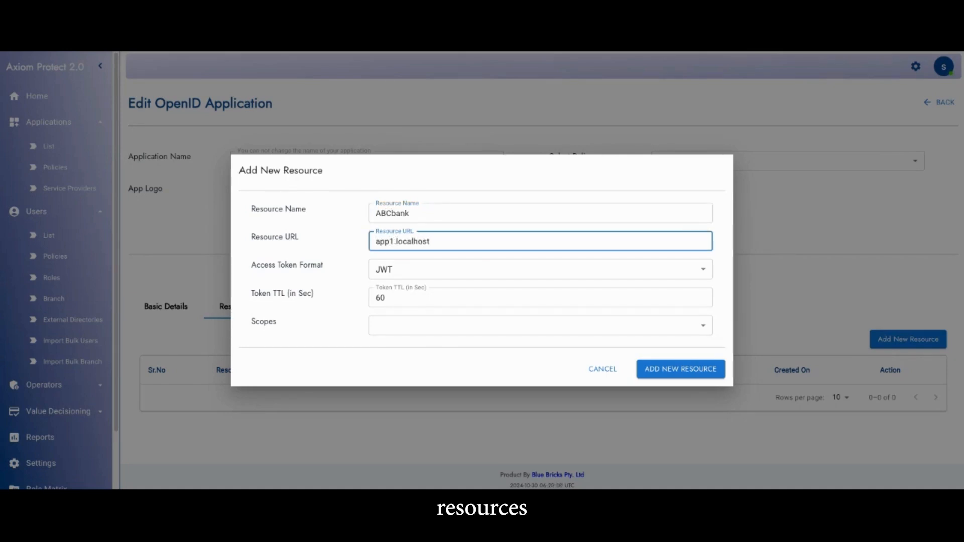
{"action": "type", "text": "http://"}
{"action": "left_click", "coordinate": [405, 325]}
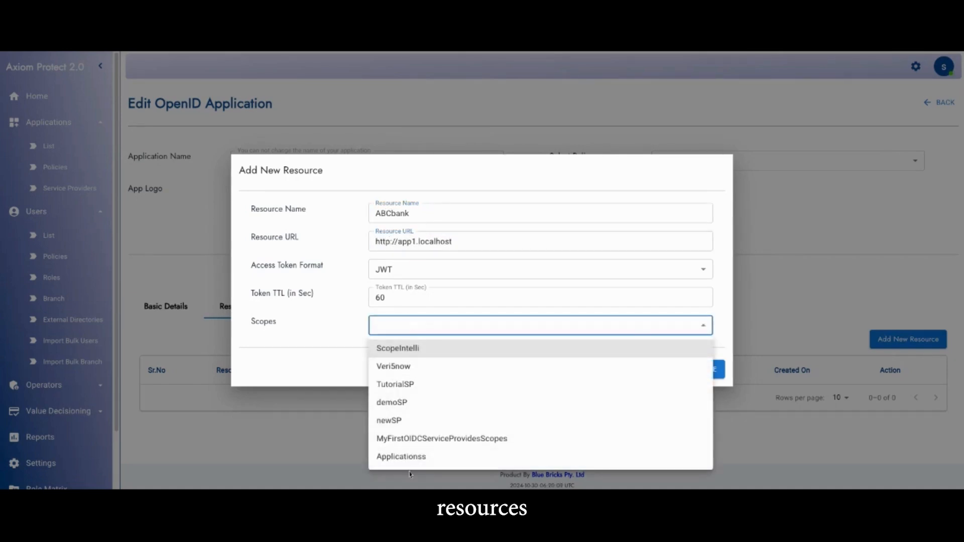
{"action": "left_click", "coordinate": [398, 402]}
{"action": "left_click", "coordinate": [699, 377]}
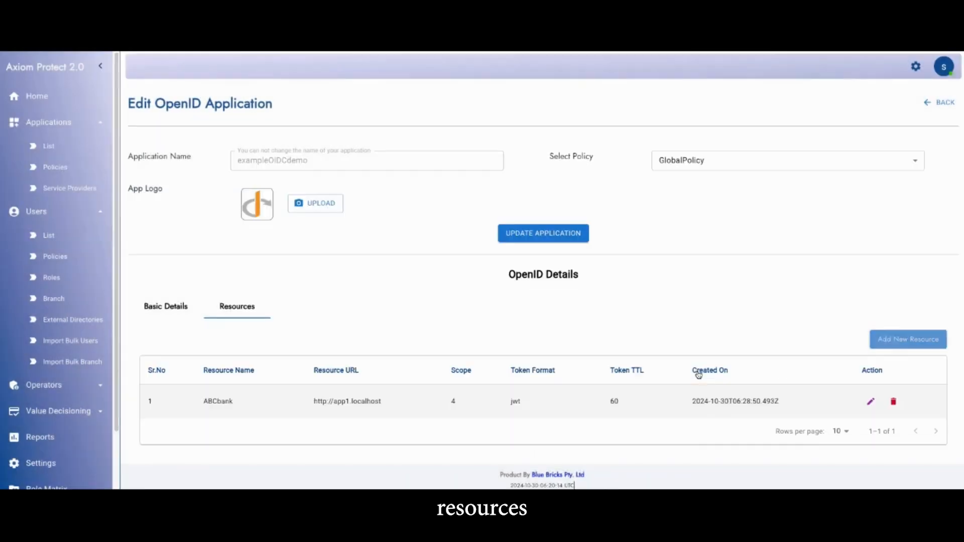
Open the applications of the demoSP service provider
{"action": "left_click", "coordinate": [53, 187]}
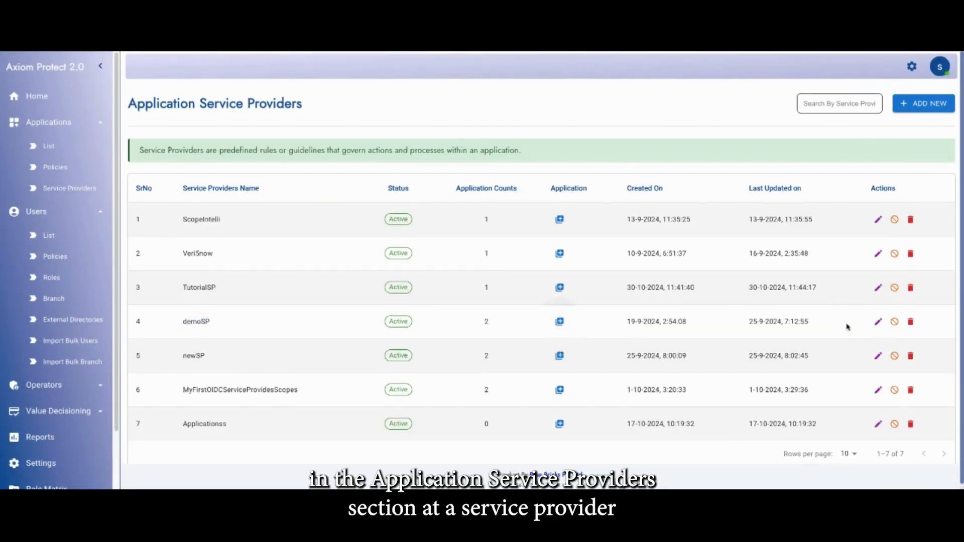
{"action": "left_click", "coordinate": [923, 109]}
{"action": "left_click", "coordinate": [540, 321]}
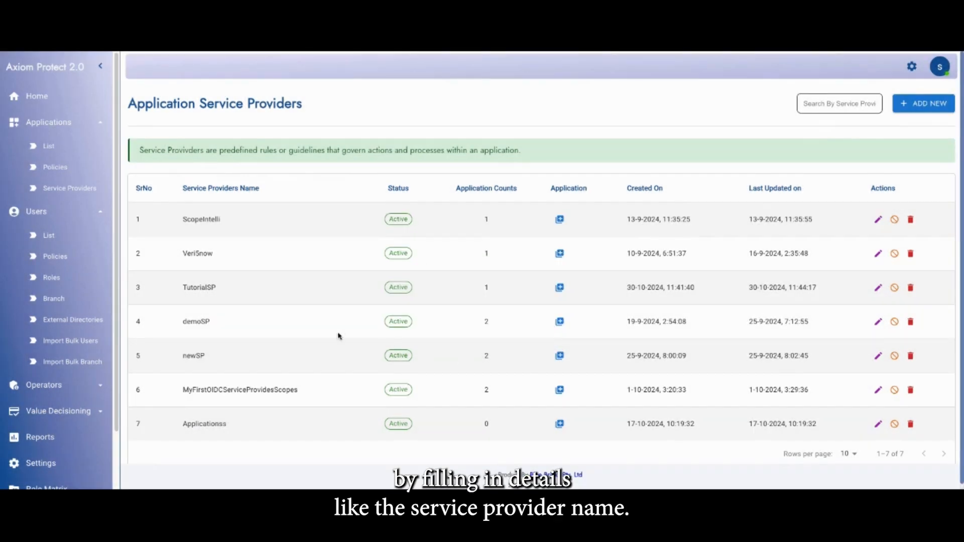
{"action": "left_click", "coordinate": [559, 321]}
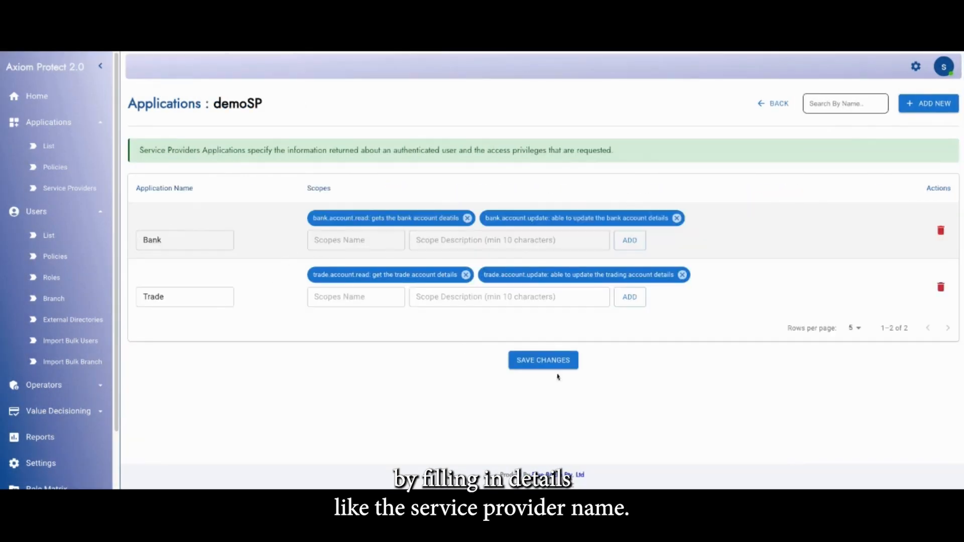
Add a new application named account to the demoSP service provider
{"action": "left_click", "coordinate": [928, 104]}
{"action": "left_click", "coordinate": [162, 352]}
{"action": "type", "text": "accoun"}
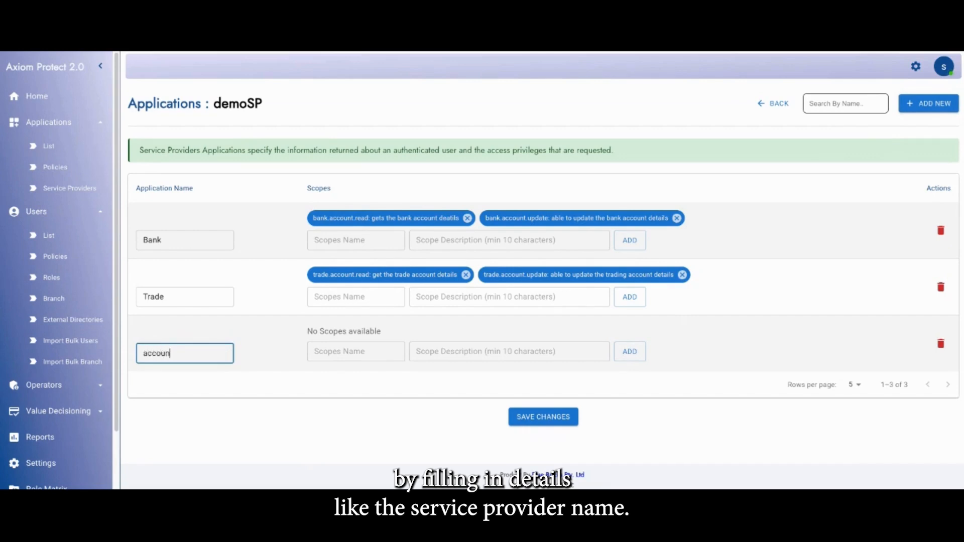
{"action": "type", "text": "t"}
{"action": "left_click", "coordinate": [346, 352]}
{"action": "type", "text": "acc"}
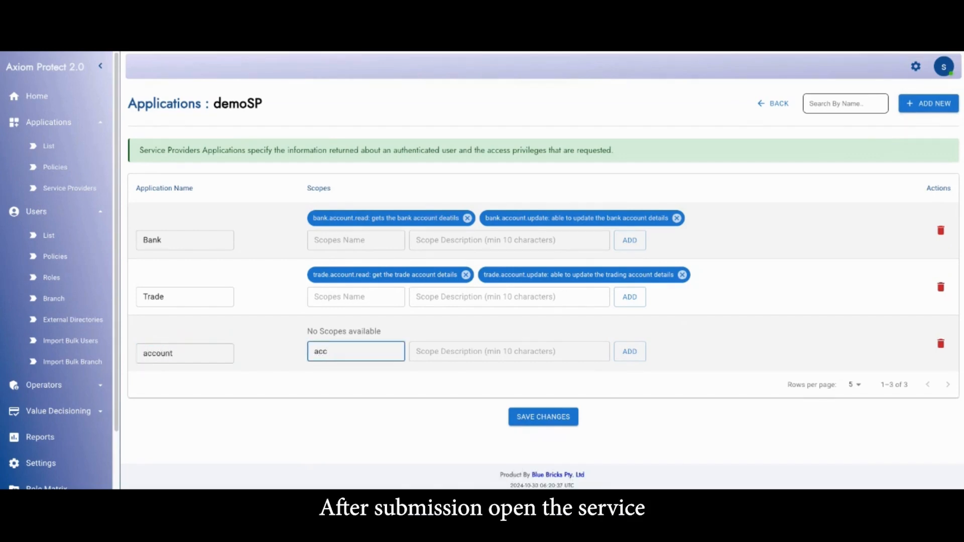
{"action": "key", "text": "BackSpace"}
{"action": "key", "text": "BackSpace"}
{"action": "key", "text": "BackSpace"}
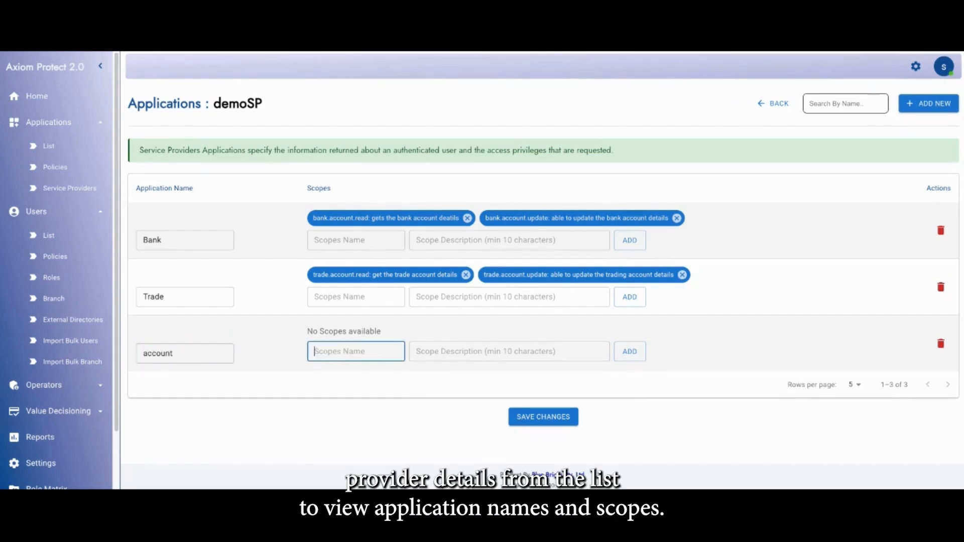
Rename the new account application as Extra
{"action": "left_click_drag", "start_coordinate": [176, 353], "coordinate": [89, 341]}
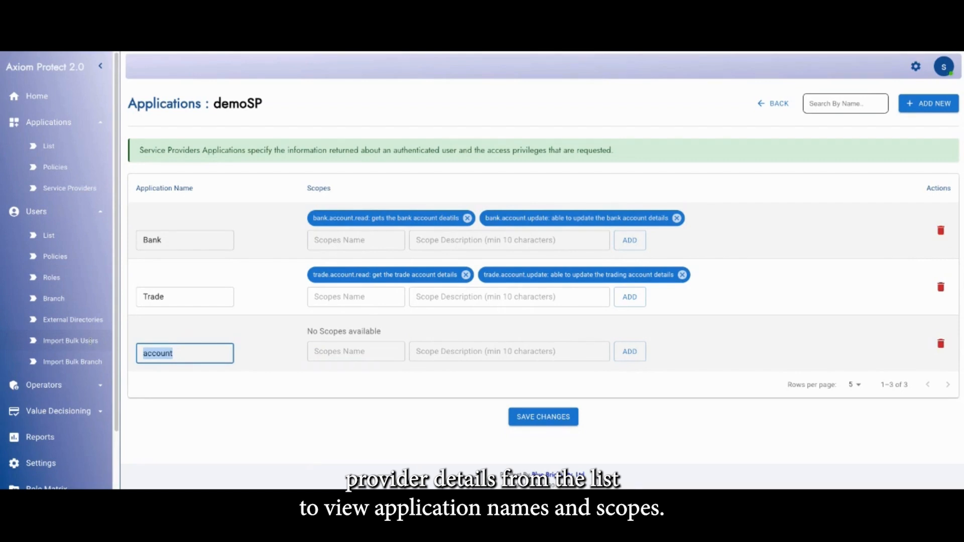
{"action": "type", "text": "E"}
{"action": "key", "text": "BackSpace"}
{"action": "type", "text": "Extra"}
Add the scope extra.audit.read with the description "scope to read the audit details" to the Extra application
{"action": "left_click", "coordinate": [333, 354]}
{"action": "type", "text": "extra"}
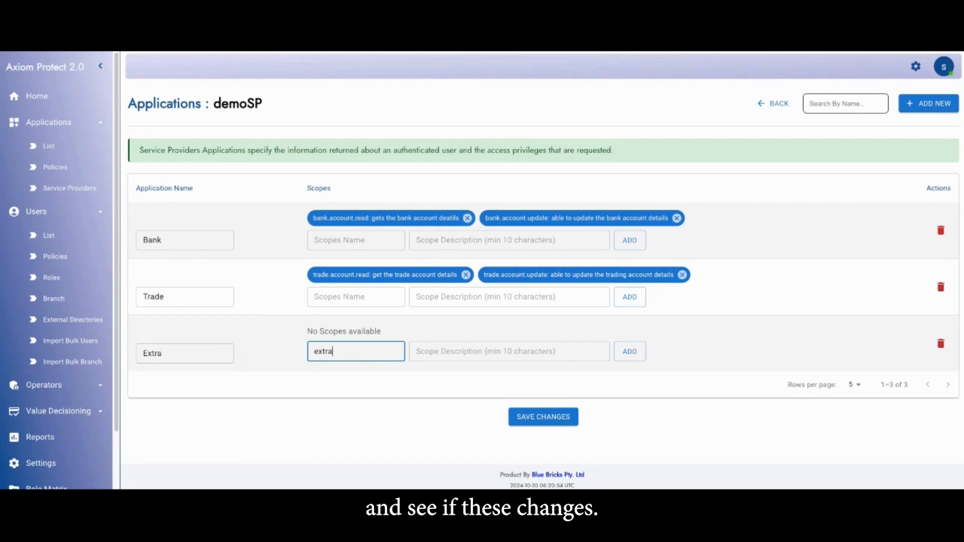
{"action": "type", "text": ".audit.read"}
{"action": "left_click", "coordinate": [445, 355]}
{"action": "type", "text": "scope to read the audi"}
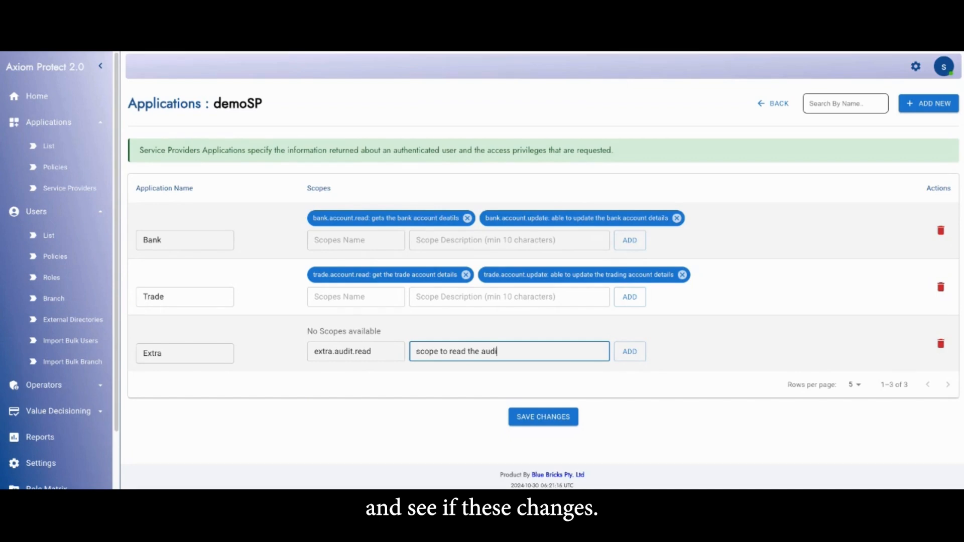
{"action": "type", "text": "t details"}
{"action": "key", "text": "Return"}
{"action": "left_click", "coordinate": [336, 241]}
{"action": "type", "text": "bank"}
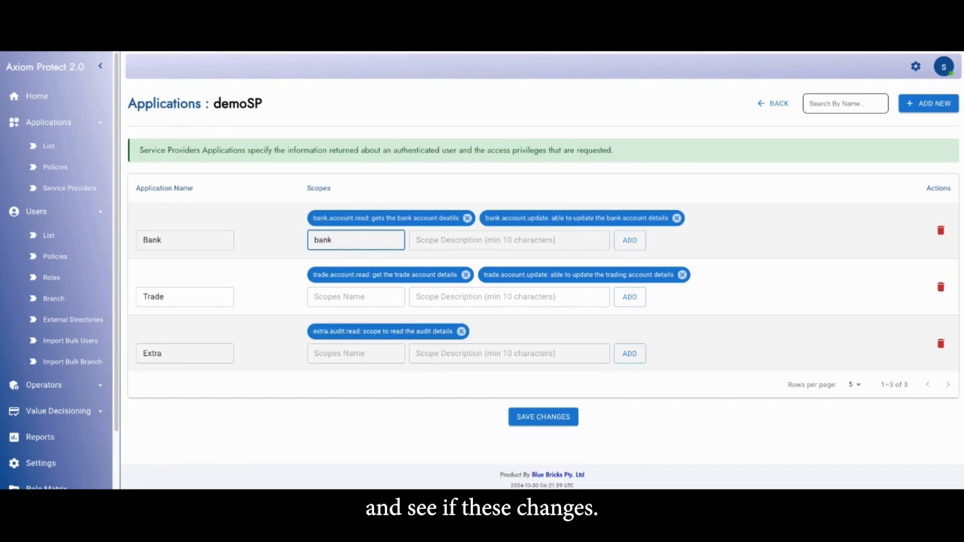
{"action": "key", "text": "BackSpace"}
{"action": "key", "text": "BackSpace"}
{"action": "key", "text": "BackSpace"}
{"action": "left_click", "coordinate": [731, 357]}
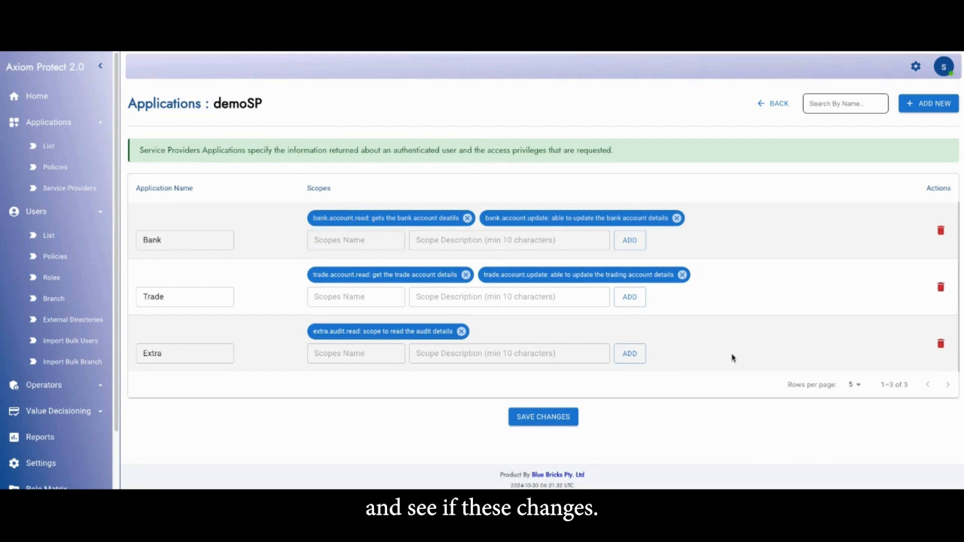
Save the changes to the demoSP service provider's applications and return to the main applications list
{"action": "left_click", "coordinate": [543, 422]}
{"action": "left_click", "coordinate": [482, 331]}
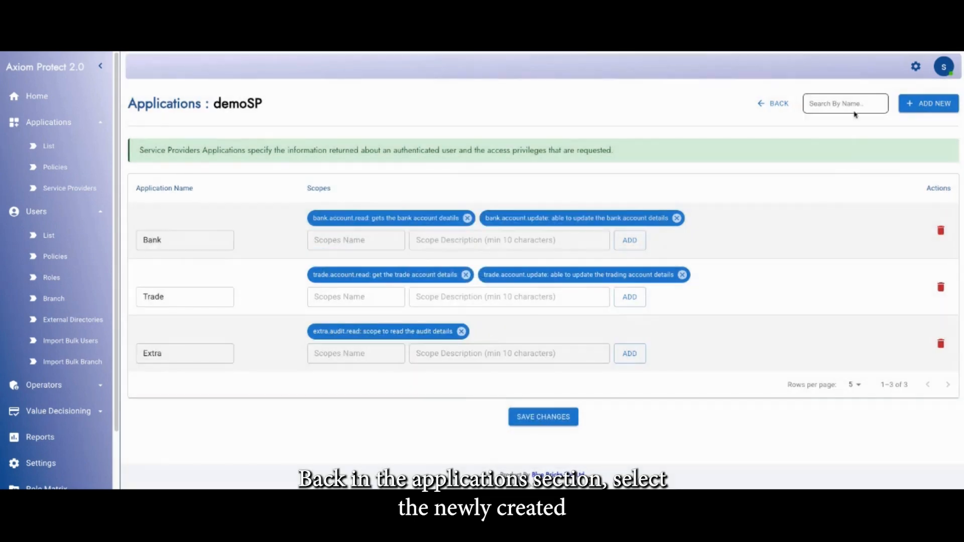
{"action": "left_click", "coordinate": [773, 104]}
{"action": "left_click", "coordinate": [50, 123]}
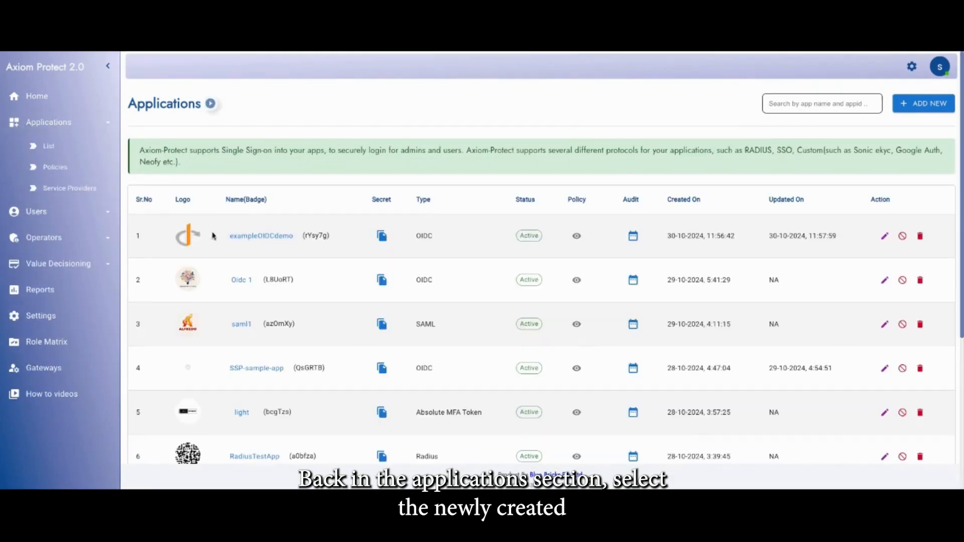
Assign the Bluebricks and HR Admin roles to the exampleOIDCdemo application
{"action": "left_click", "coordinate": [262, 237]}
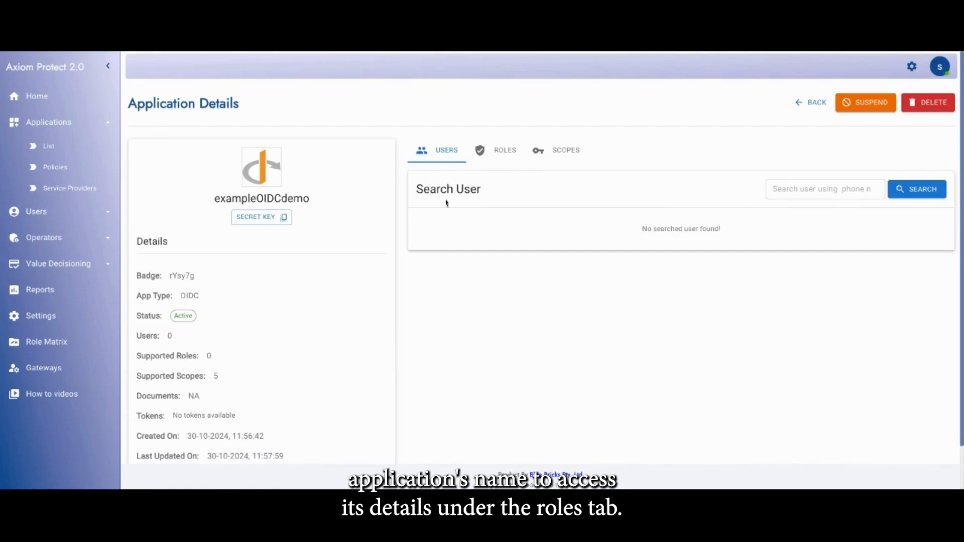
{"action": "left_click", "coordinate": [494, 159]}
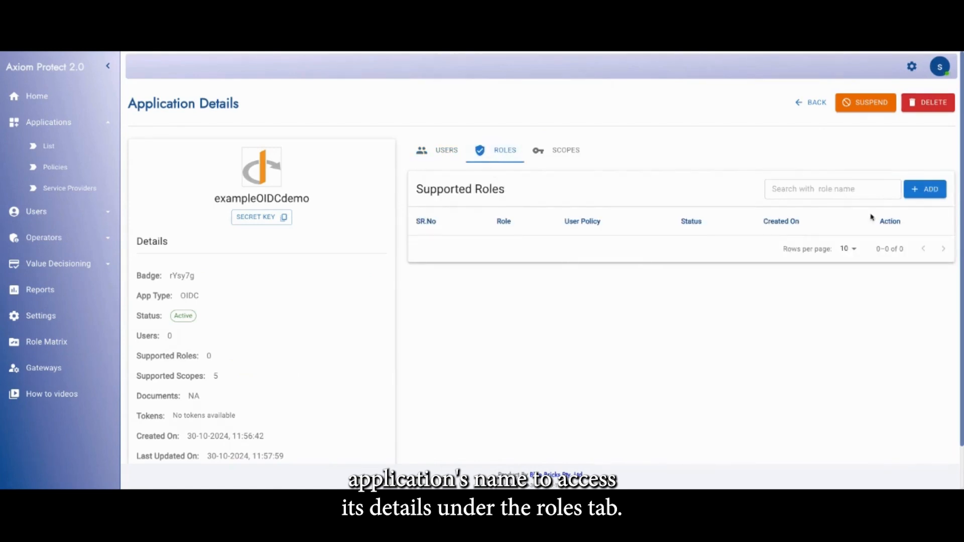
{"action": "left_click", "coordinate": [924, 190]}
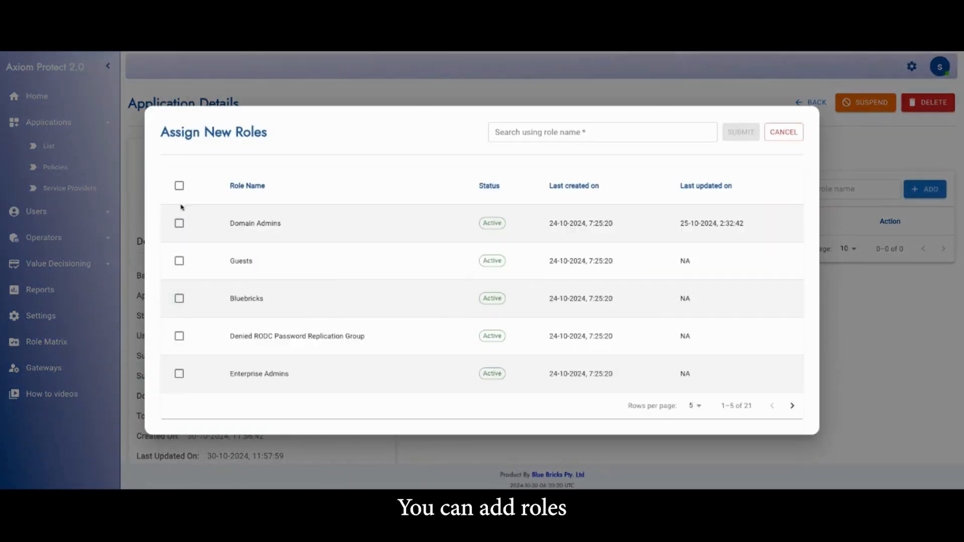
{"action": "left_click", "coordinate": [179, 299]}
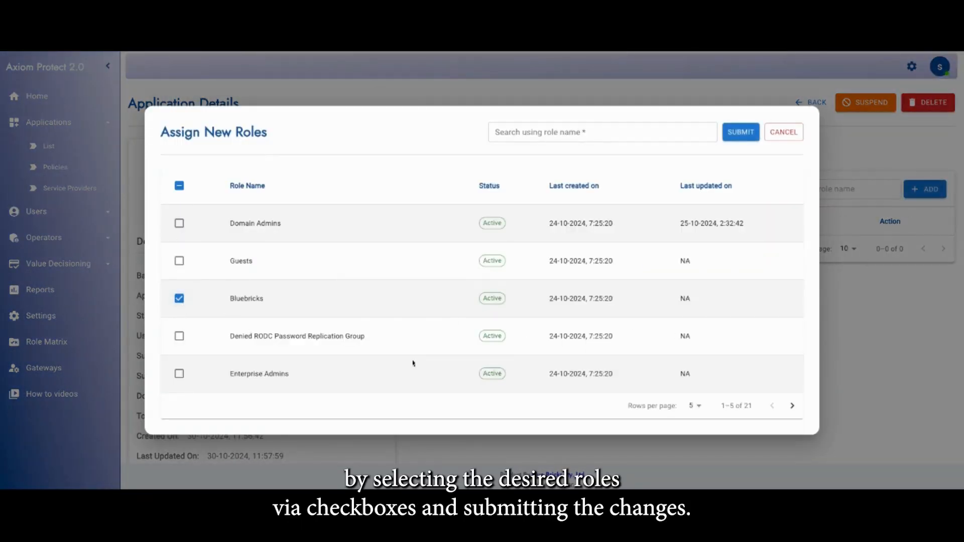
{"action": "left_click", "coordinate": [793, 406]}
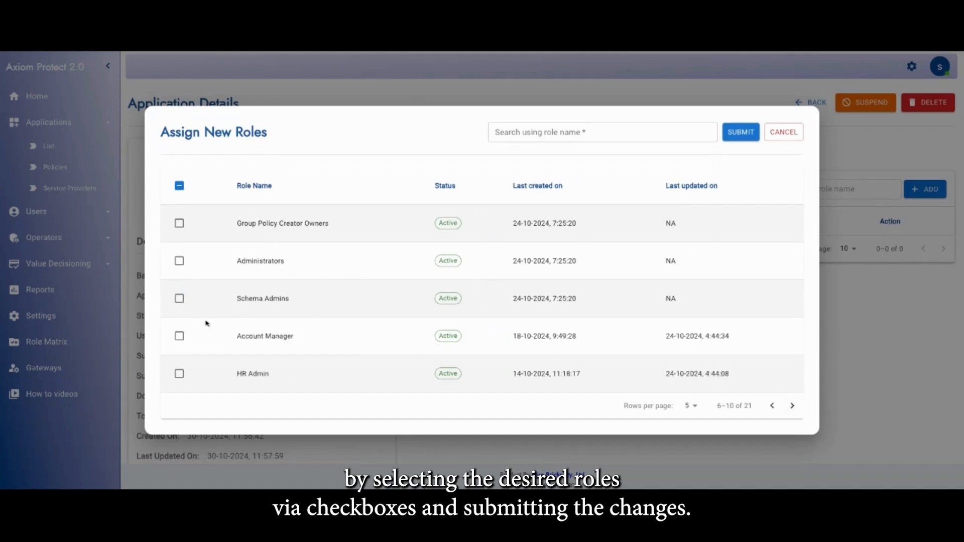
{"action": "left_click", "coordinate": [186, 377]}
{"action": "left_click", "coordinate": [742, 140]}
{"action": "left_click", "coordinate": [484, 322]}
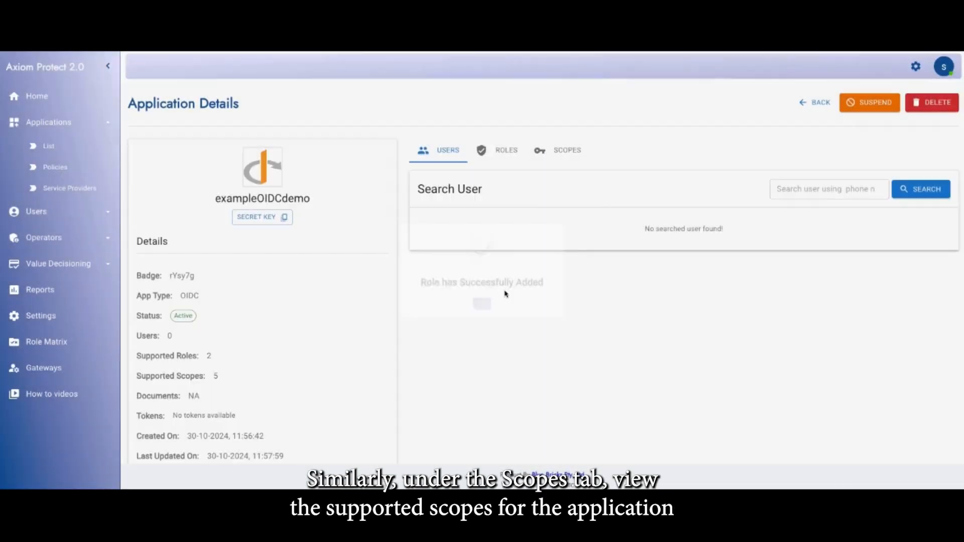
Examine the supported scopes and supported roles of the exampleOIDCdemo application
{"action": "left_click", "coordinate": [564, 149]}
{"action": "left_click_drag", "start_coordinate": [486, 257], "coordinate": [499, 367]}
{"action": "left_click", "coordinate": [503, 158]}
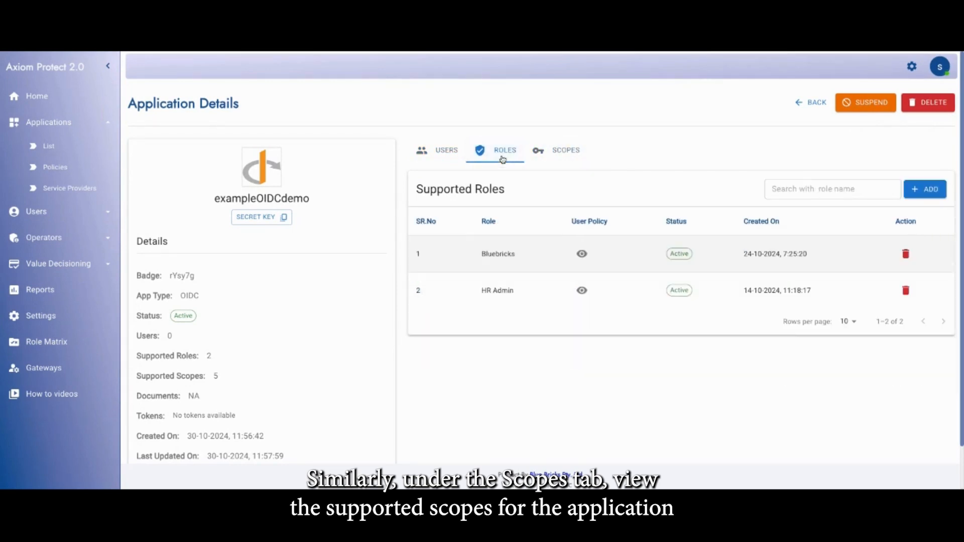
Create a user role named newExampleRole with newpolicy as its user role policy
{"action": "left_click", "coordinate": [78, 217]}
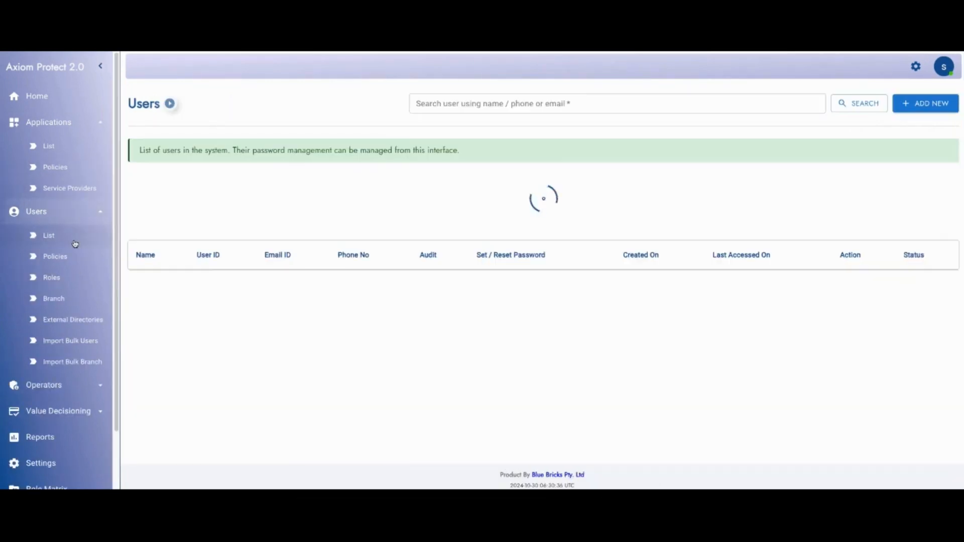
{"action": "left_click", "coordinate": [54, 279]}
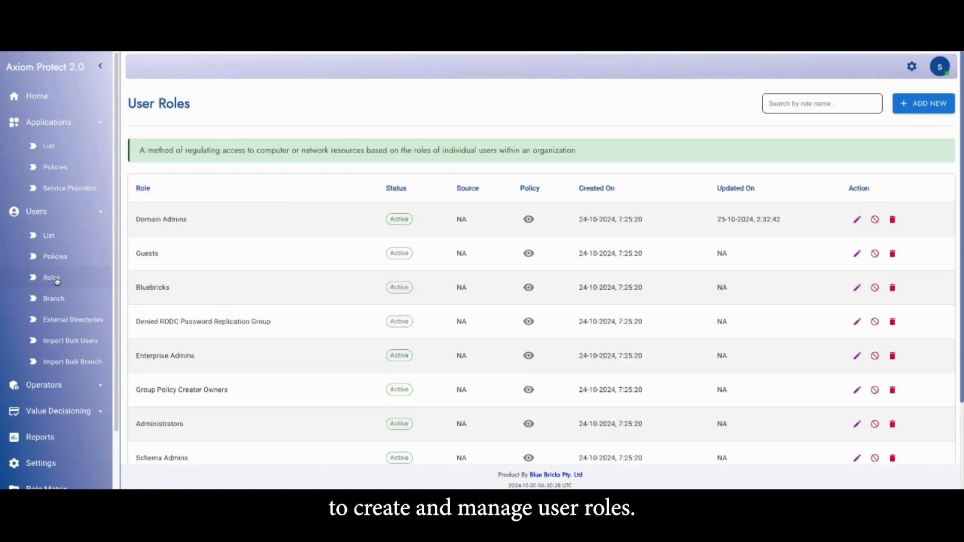
{"action": "left_click", "coordinate": [915, 111]}
{"action": "type", "text": "new"}
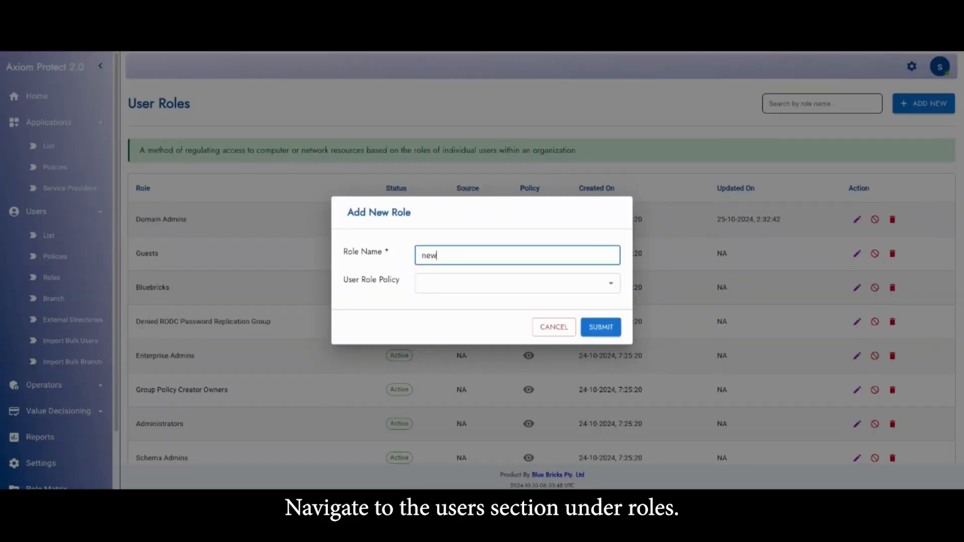
{"action": "type", "text": "ExampleRole"}
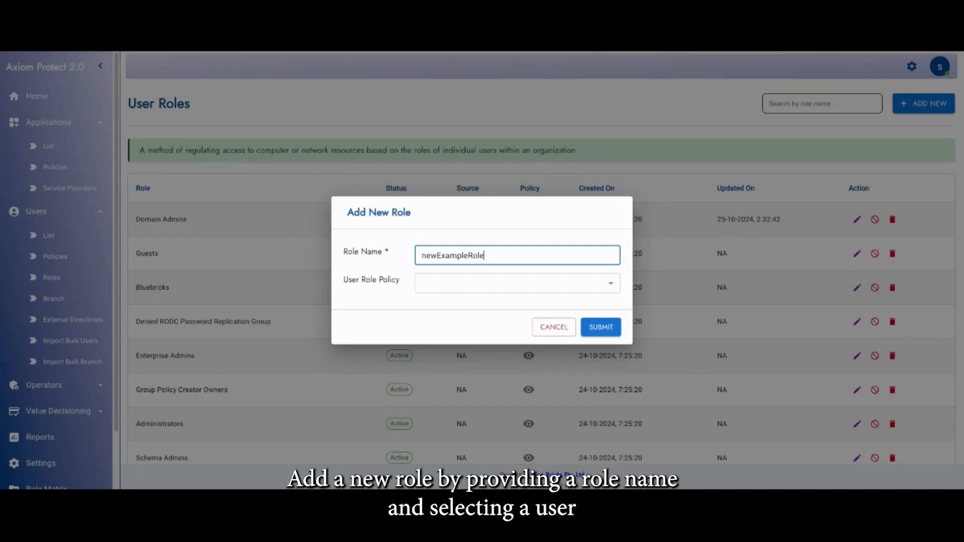
{"action": "left_click", "coordinate": [430, 285]}
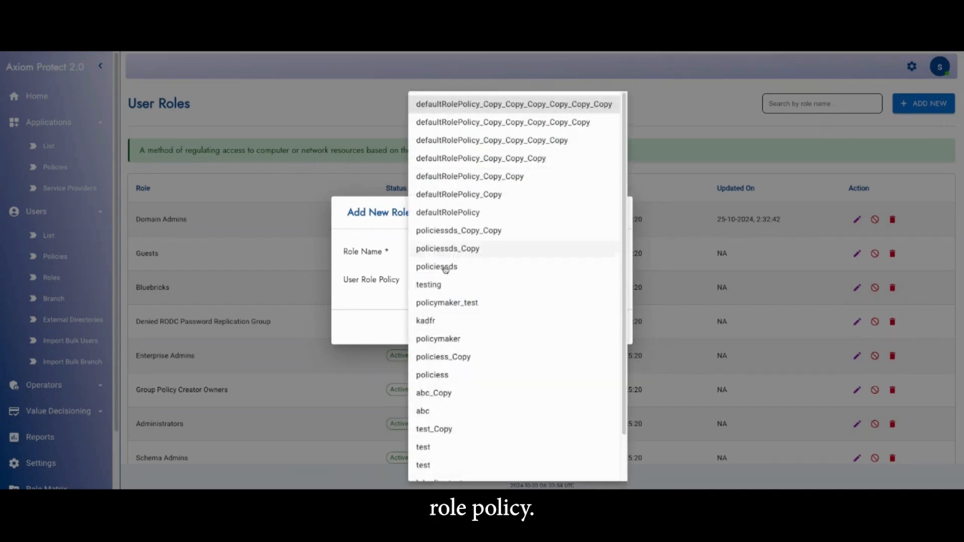
{"action": "scroll", "coordinate": [460, 334], "scroll_direction": "down", "scroll_amount": 1}
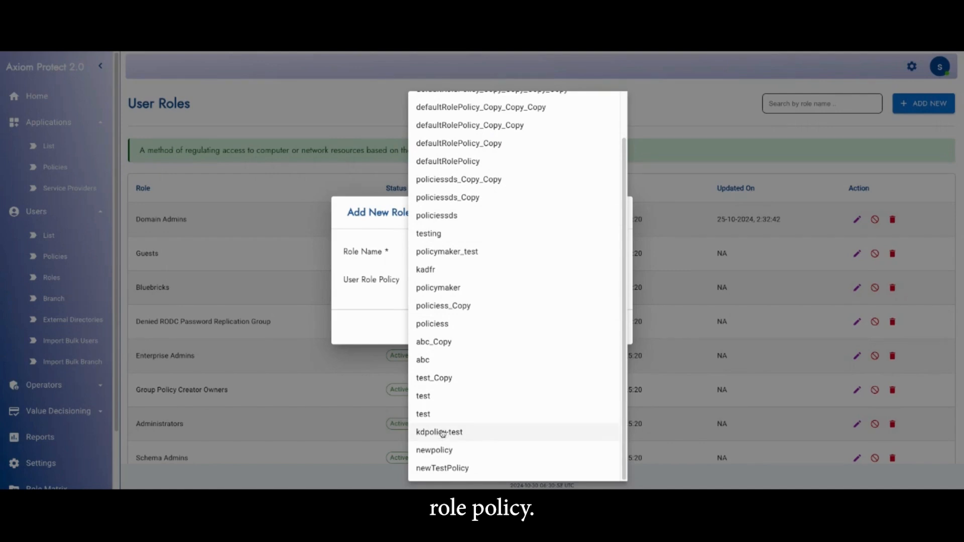
{"action": "left_click", "coordinate": [435, 450]}
{"action": "left_click", "coordinate": [602, 328]}
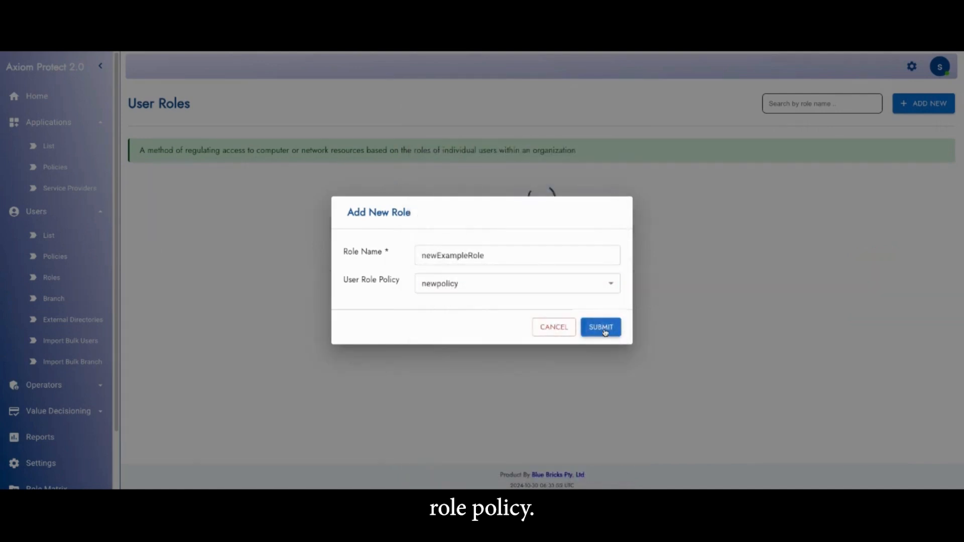
{"action": "left_click", "coordinate": [457, 322]}
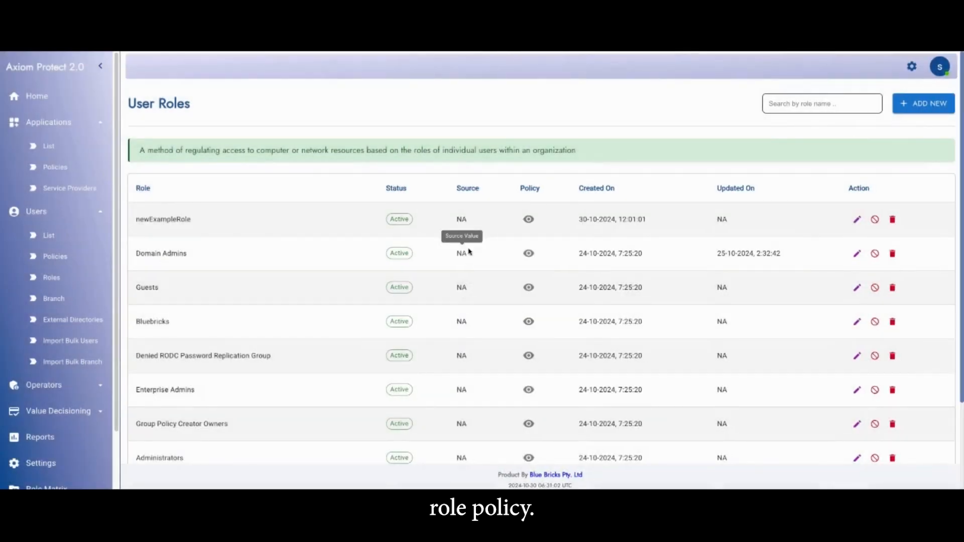
Review the newExampleRole policy's access control, session management, incident response, and audit and compliance settings, and return to the user roles
{"action": "left_click", "coordinate": [532, 221]}
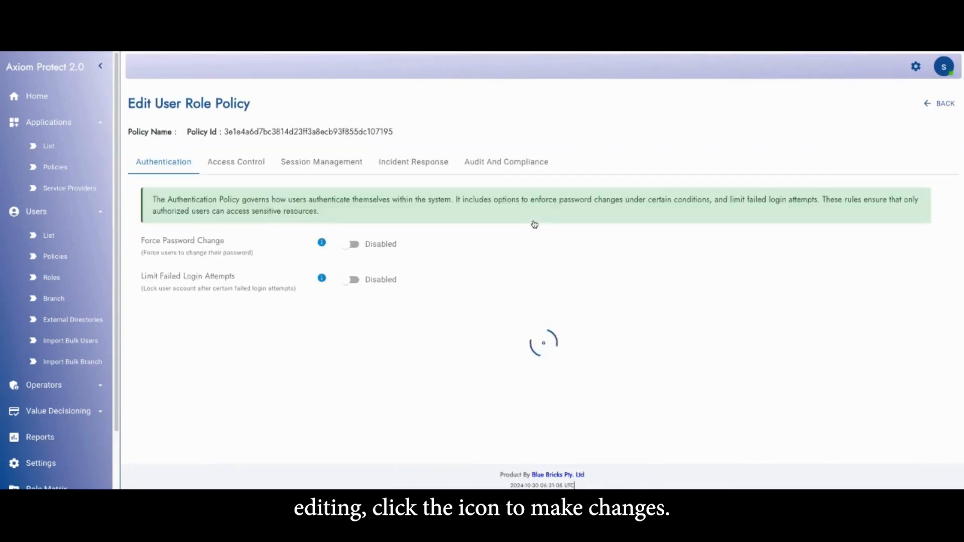
{"action": "left_click", "coordinate": [222, 167]}
{"action": "left_click", "coordinate": [321, 163]}
{"action": "left_click", "coordinate": [427, 163]}
{"action": "left_click", "coordinate": [497, 163]}
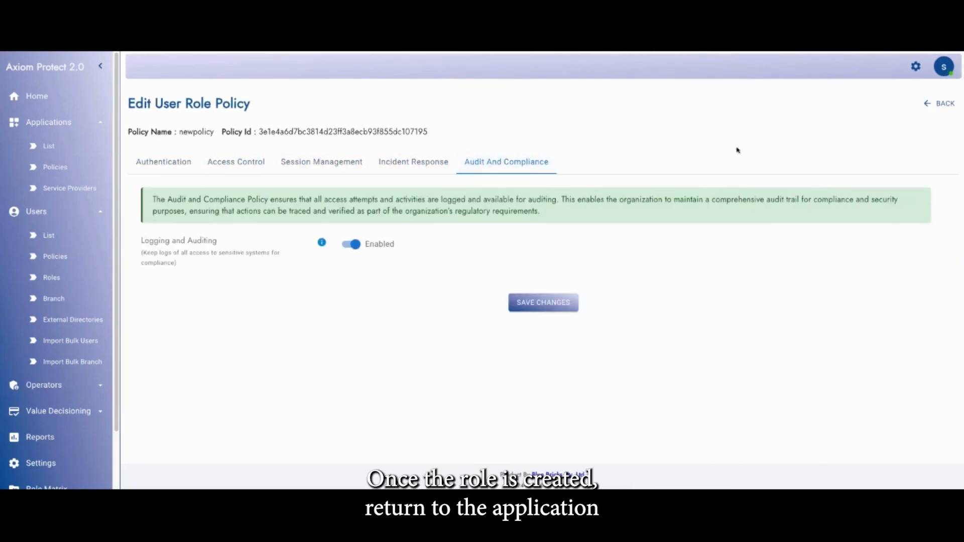
{"action": "left_click", "coordinate": [946, 103]}
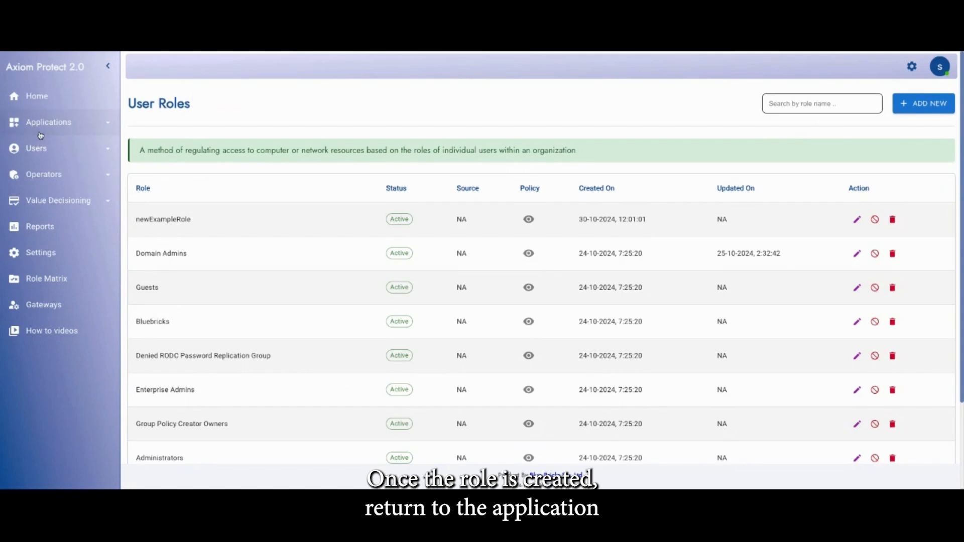
Add newExampleRole to the supported roles of the exampleOIDCdemo application
{"action": "left_click", "coordinate": [50, 147]}
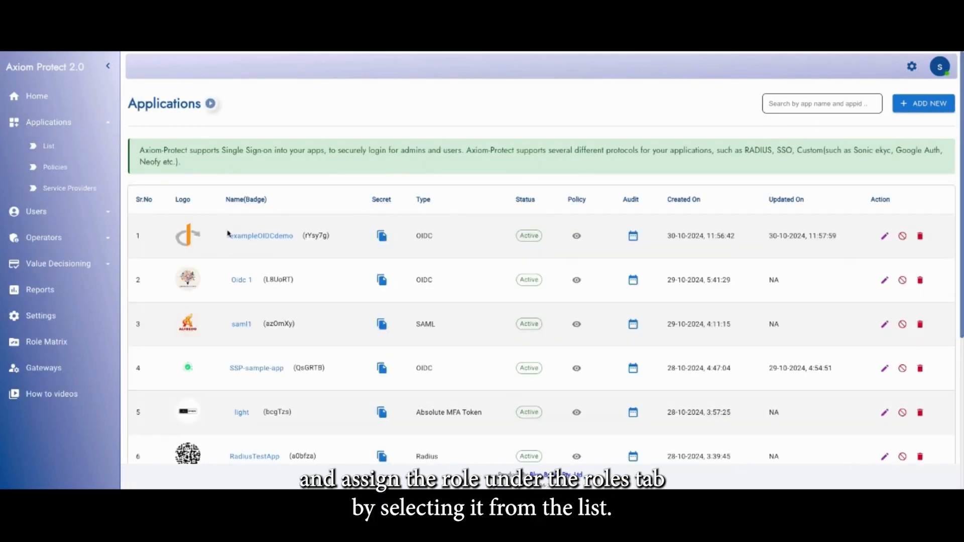
{"action": "left_click", "coordinate": [276, 234]}
{"action": "left_click", "coordinate": [501, 154]}
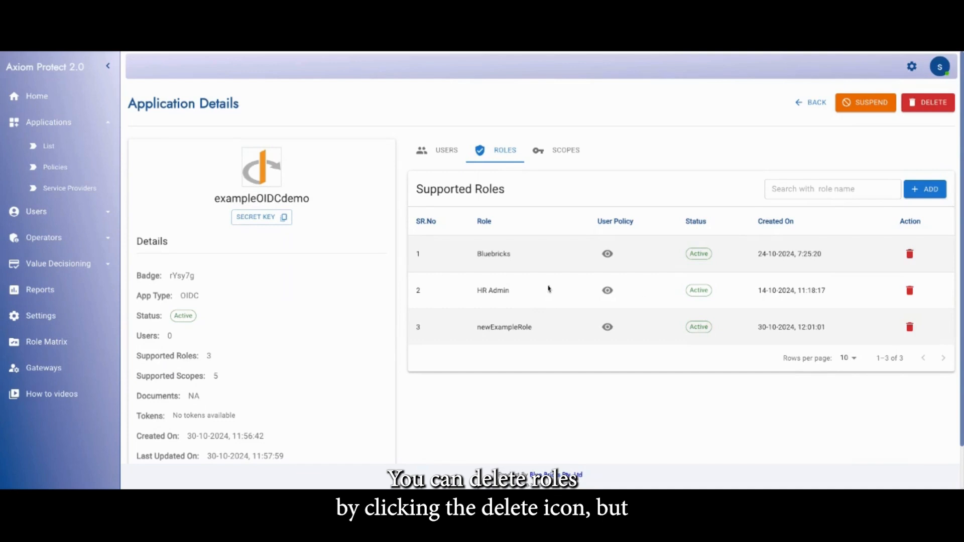
{"action": "left_click", "coordinate": [910, 255]}
{"action": "left_click", "coordinate": [520, 338]}
Search the application's users by the user's e-mail address and assign the exampleOIDCdemo application to that user
{"action": "left_click", "coordinate": [447, 152]}
{"action": "left_click_drag", "start_coordinate": [150, 332], "coordinate": [173, 336]}
{"action": "left_click", "coordinate": [831, 196]}
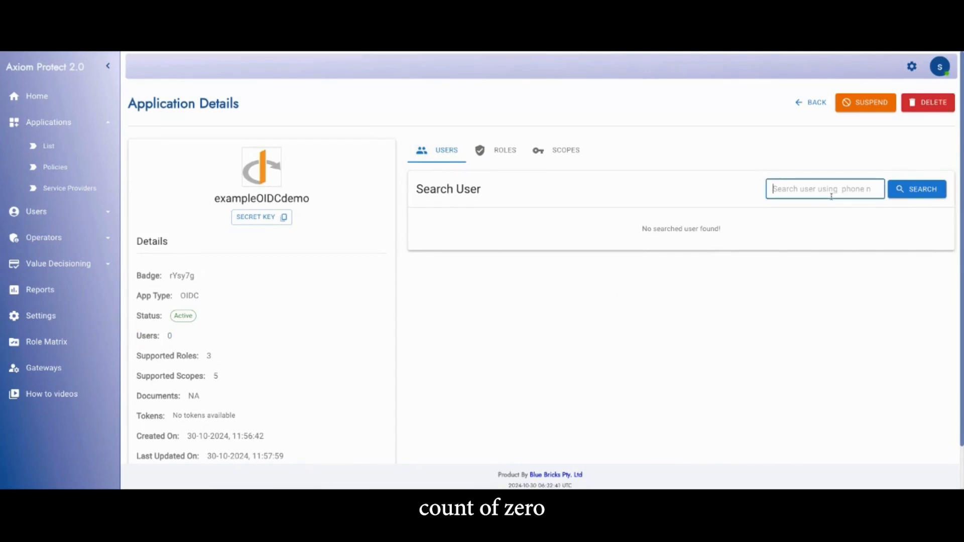
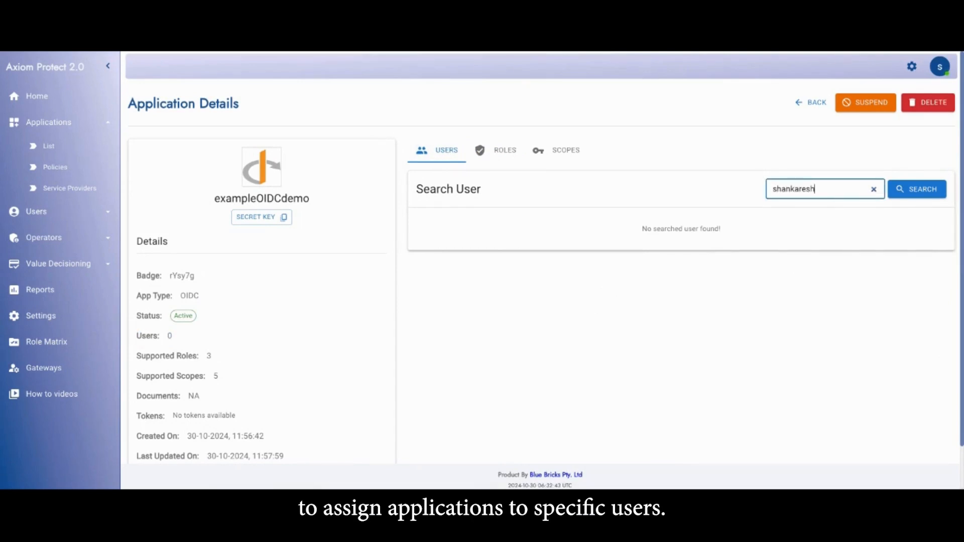
{"action": "left_click", "coordinate": [918, 190]}
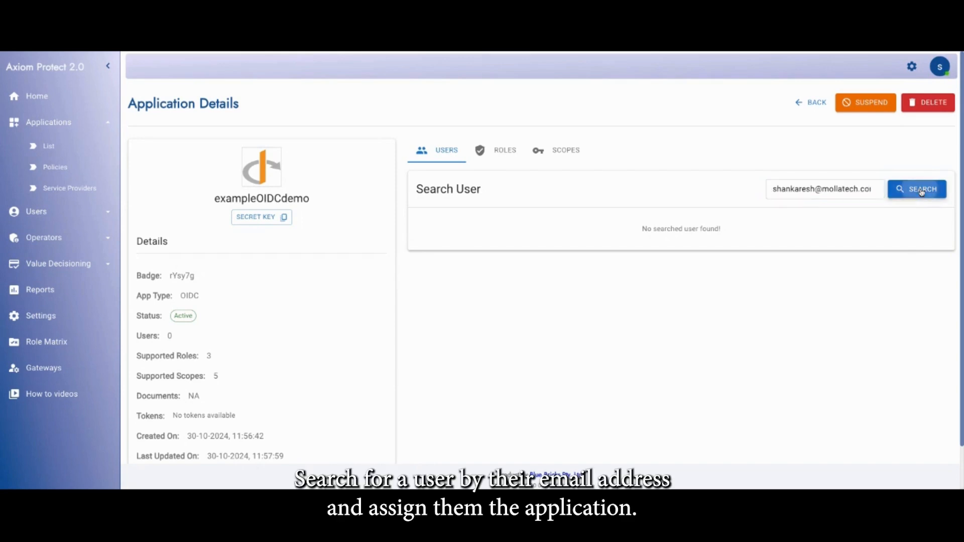
{"action": "left_click", "coordinate": [881, 254]}
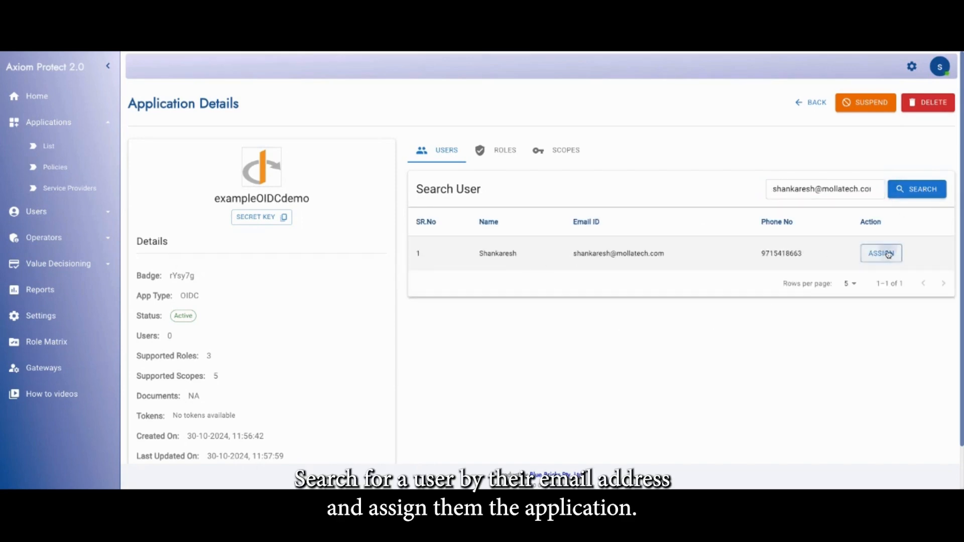
{"action": "left_click", "coordinate": [486, 332]}
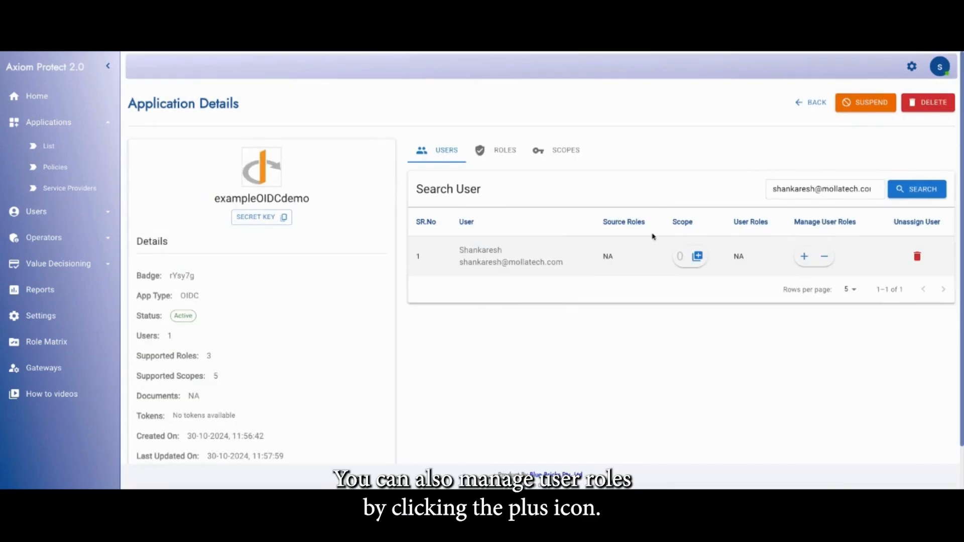
Assign newExampleRole to the user within the exampleOIDCdemo application
{"action": "left_click", "coordinate": [801, 256]}
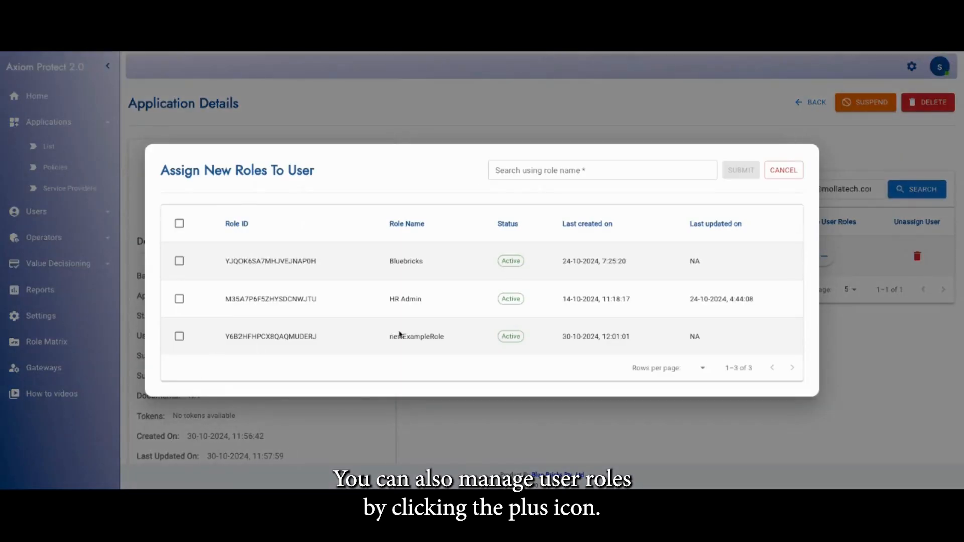
{"action": "left_click", "coordinate": [179, 336]}
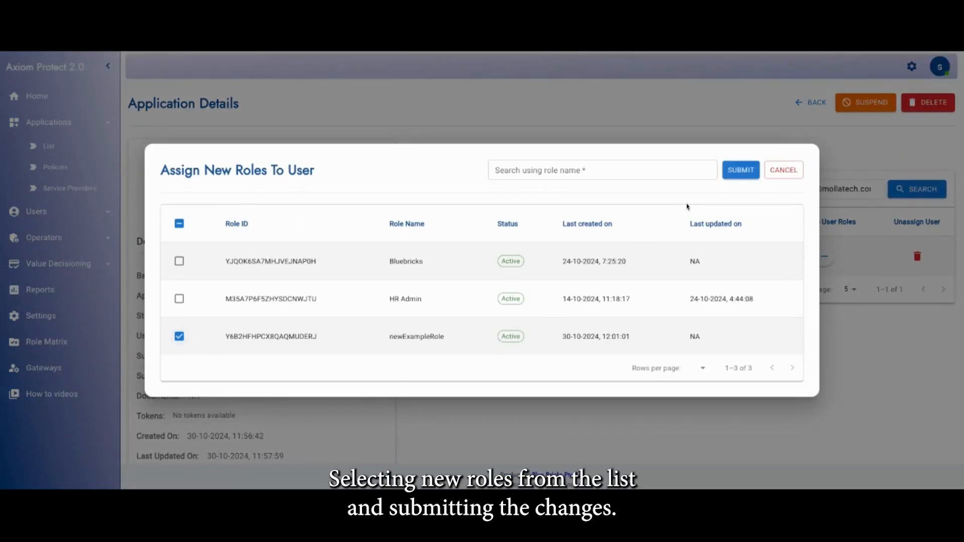
{"action": "left_click", "coordinate": [736, 172]}
{"action": "left_click", "coordinate": [482, 333]}
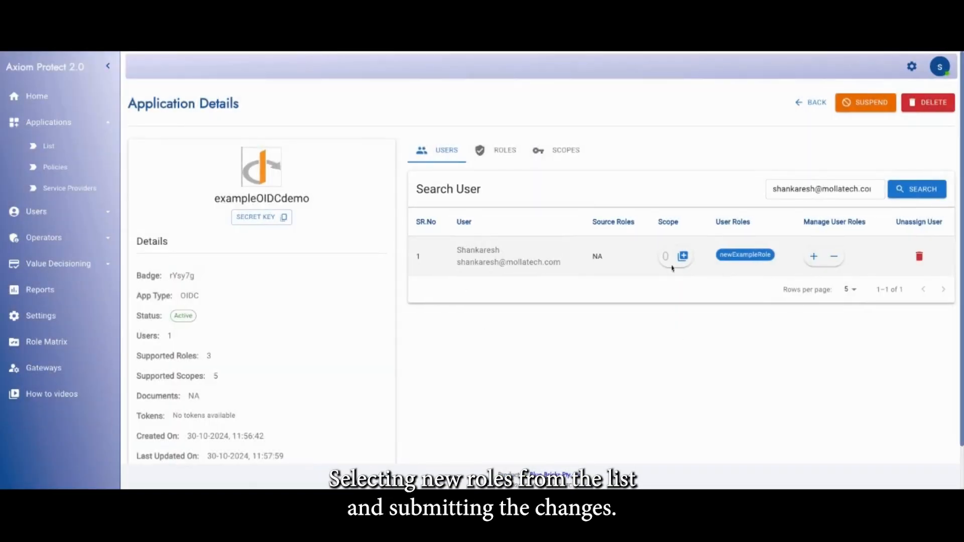
Grant the user all the listed Bank, Trade and Extra scopes of demoSP and save them
{"action": "left_click", "coordinate": [682, 256]}
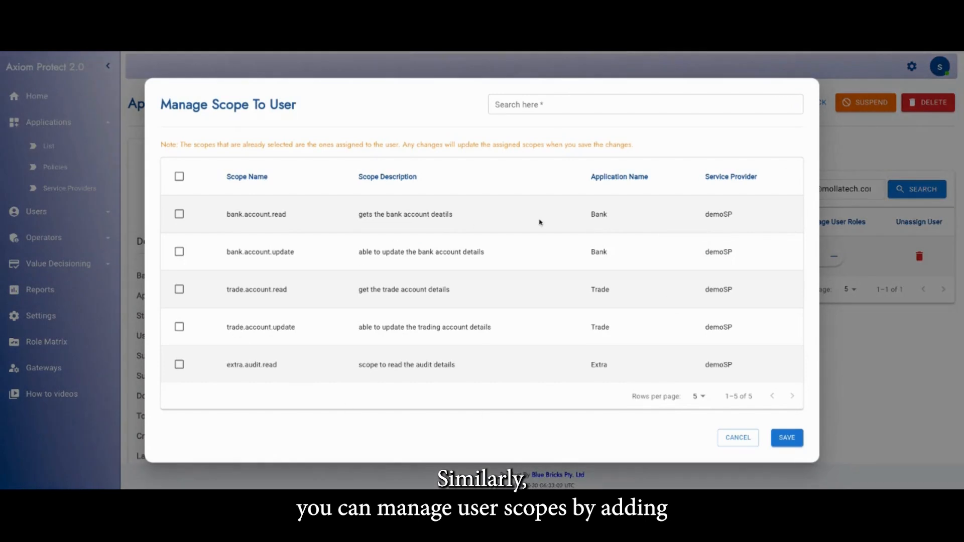
{"action": "left_click", "coordinate": [180, 176]}
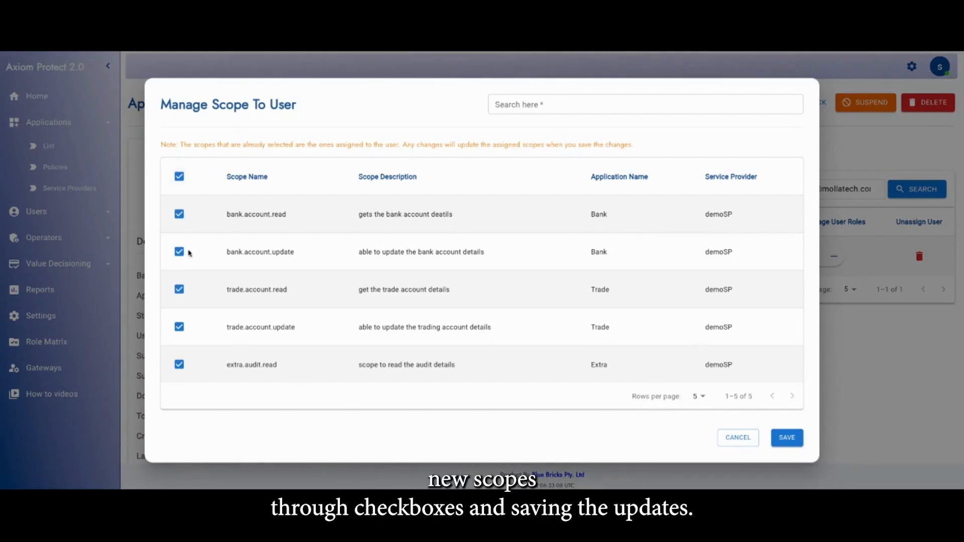
{"action": "left_click", "coordinate": [786, 437]}
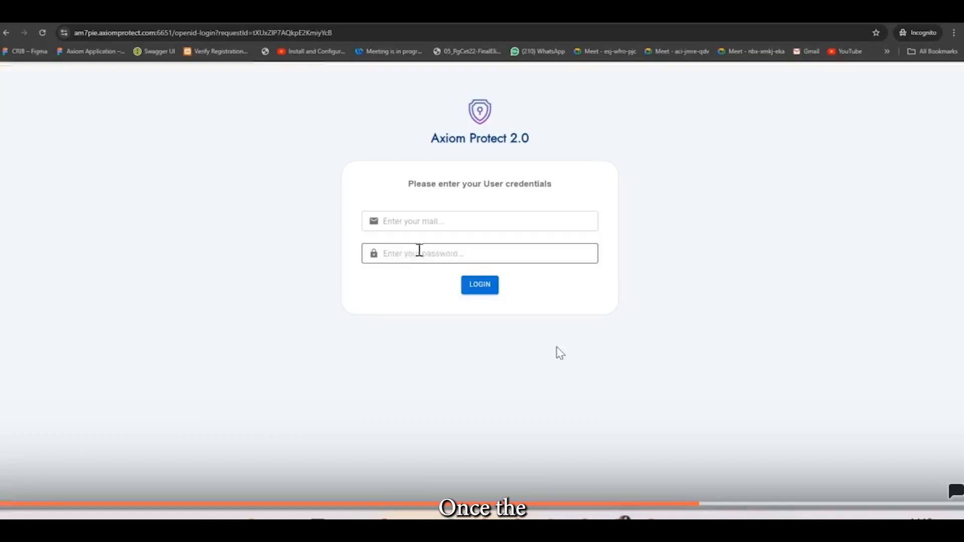
Log in on the OpenID login page with the user's e-mail and password, and review the requested openid access
{"action": "left_click", "coordinate": [419, 221]}
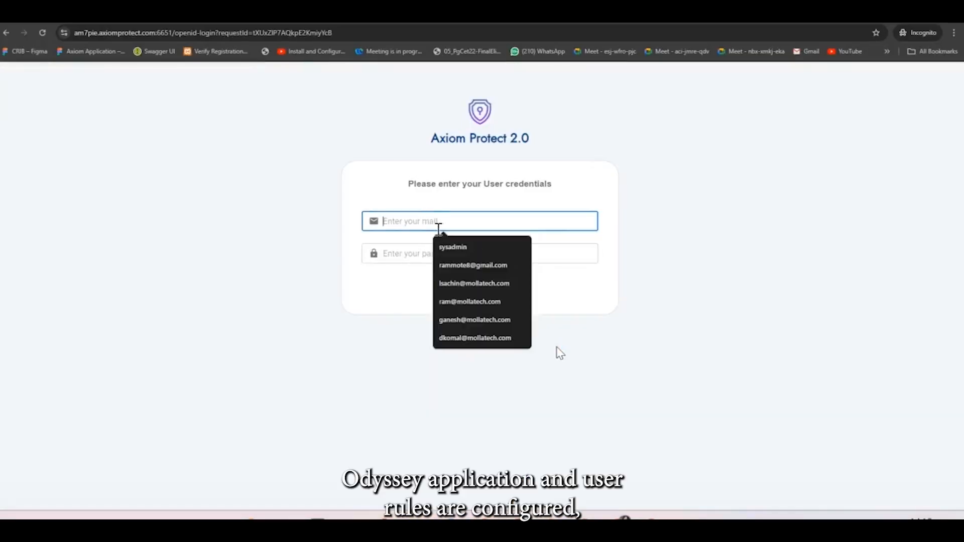
{"action": "left_click", "coordinate": [419, 249]}
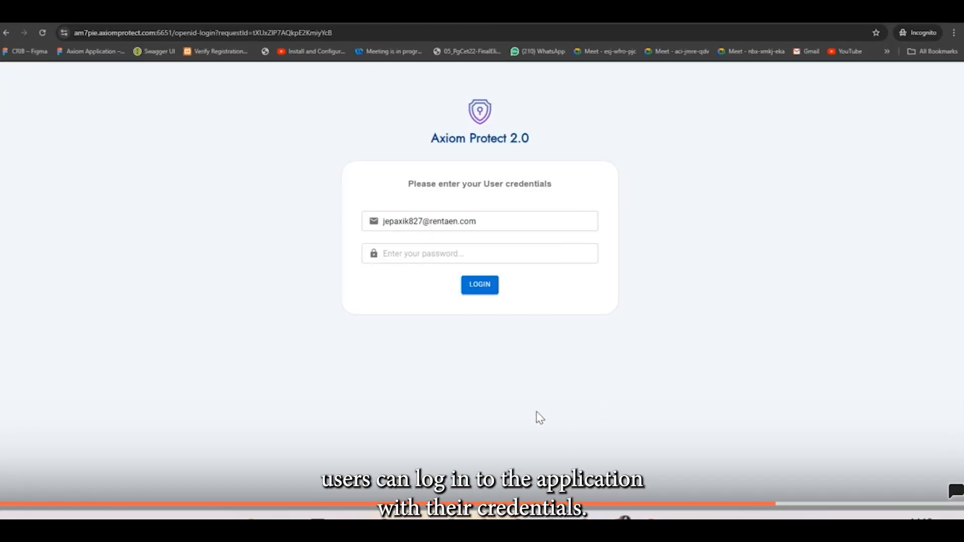
{"action": "left_click", "coordinate": [445, 256]}
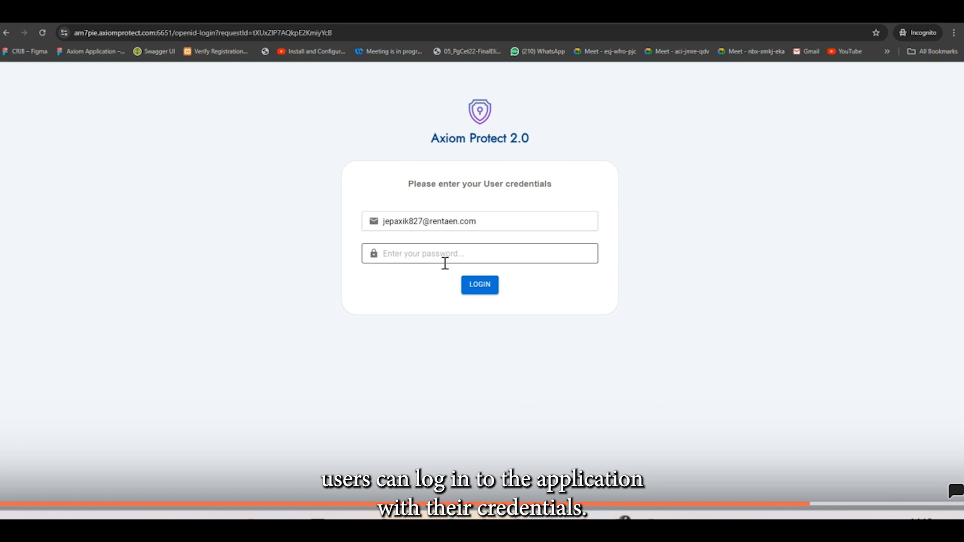
{"action": "key", "text": "ctrl+v"}
{"action": "left_click", "coordinate": [482, 294]}
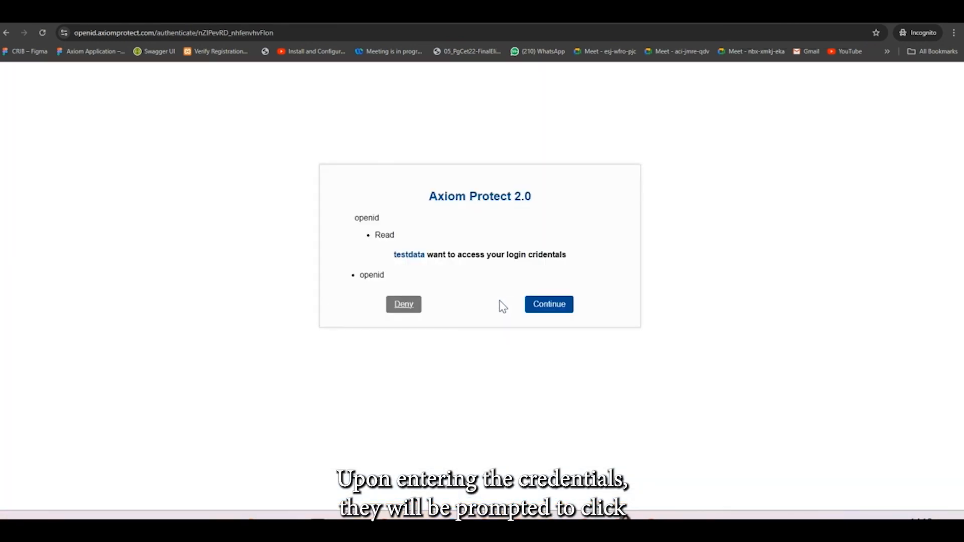
{"action": "left_click_drag", "start_coordinate": [354, 217], "coordinate": [575, 263]}
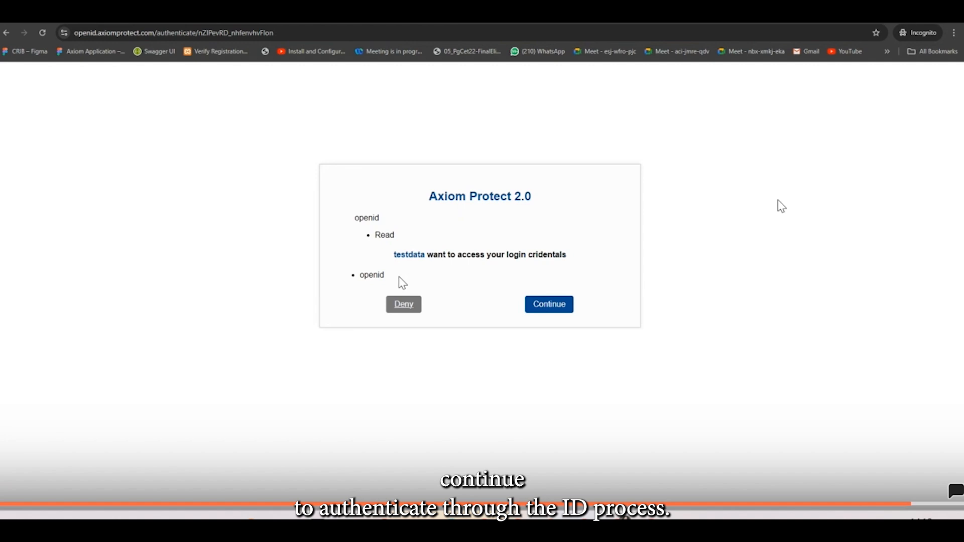